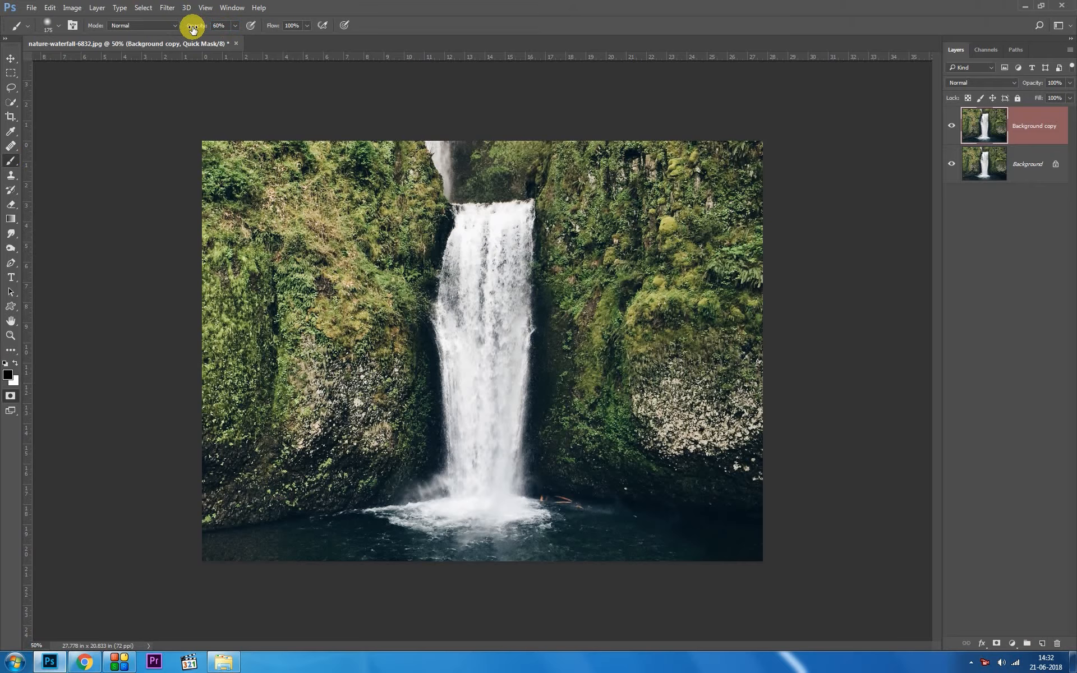
Step: Paint a quick mask over the main waterfall and convert it to a selection
mouse_move(463, 216)
mouse_down()
mouse_move(446, 322)
mouse_move(461, 215)
mouse_move(511, 210)
mouse_move(496, 211)
mouse_move(492, 337)
mouse_move(493, 238)
mouse_move(478, 334)
mouse_move(465, 281)
mouse_move(455, 357)
mouse_move(445, 311)
mouse_move(460, 494)
mouse_move(499, 329)
mouse_move(490, 491)
mouse_move(465, 484)
mouse_move(491, 401)
mouse_move(500, 209)
mouse_move(472, 395)
mouse_move(472, 256)
mouse_move(454, 204)
mouse_move(510, 206)
mouse_move(492, 368)
mouse_move(477, 218)
mouse_move(454, 258)
mouse_move(455, 242)
mouse_move(445, 345)
mouse_move(464, 478)
mouse_move(491, 313)
mouse_move(490, 434)
mouse_move(507, 342)
mouse_move(496, 476)
mouse_move(481, 500)
mouse_move(482, 471)
mouse_up()
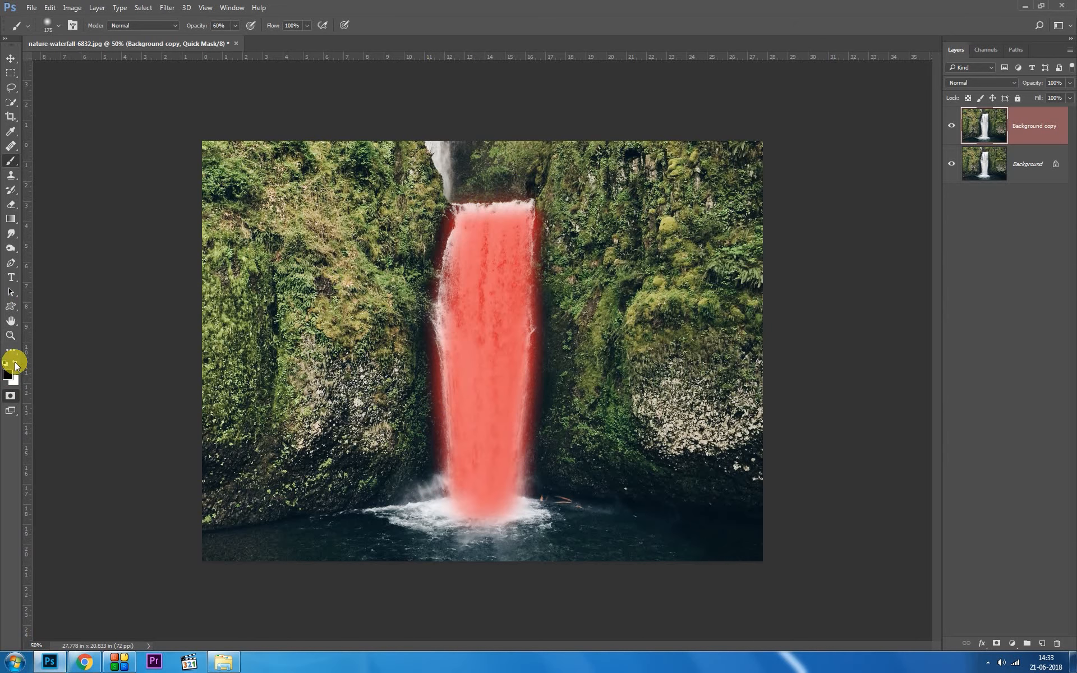
mouse_move(517, 310)
mouse_down()
mouse_move(453, 270)
mouse_move(447, 318)
mouse_move(470, 265)
mouse_up()
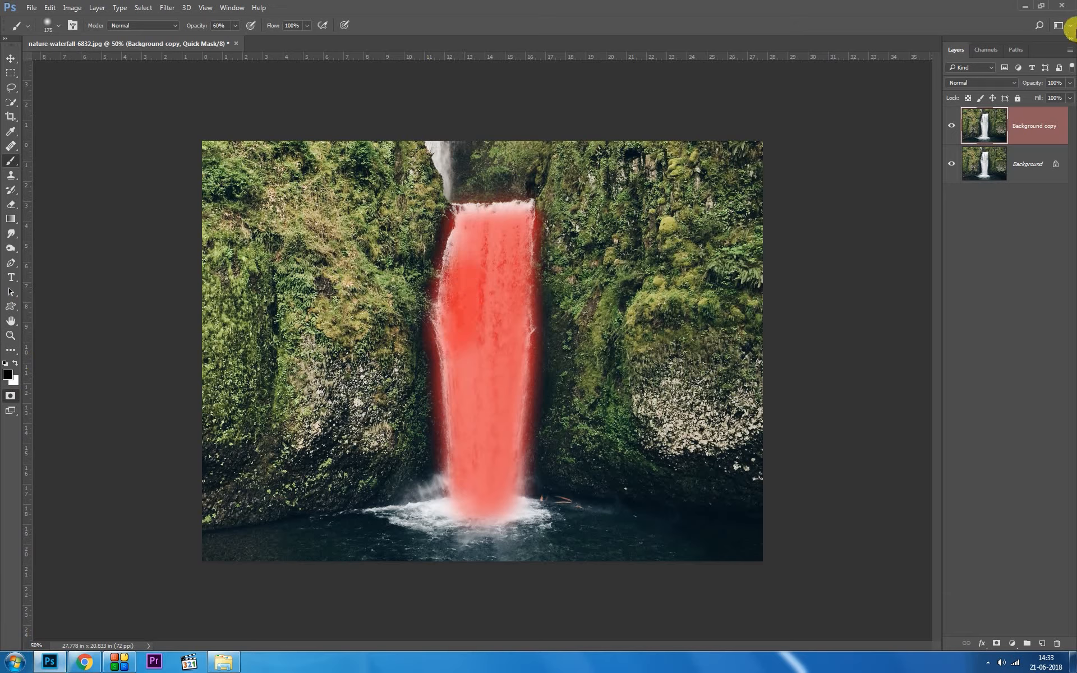
click(10, 400)
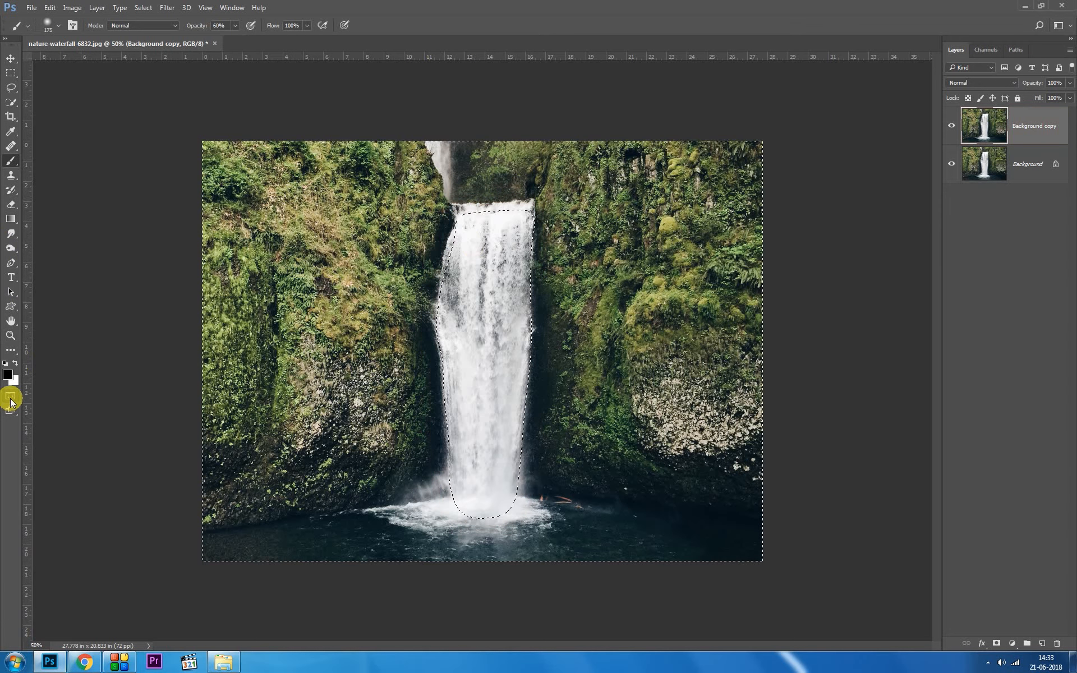
Step: Invert the selection and copy the waterfall to a new layer
click(151, 8)
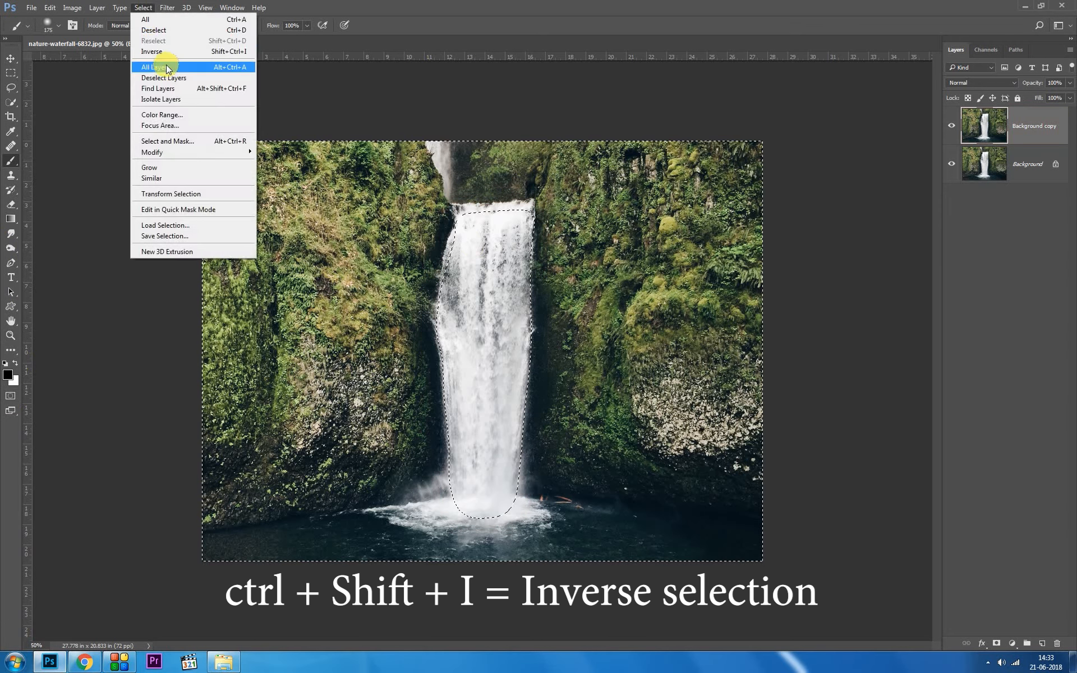
click(173, 51)
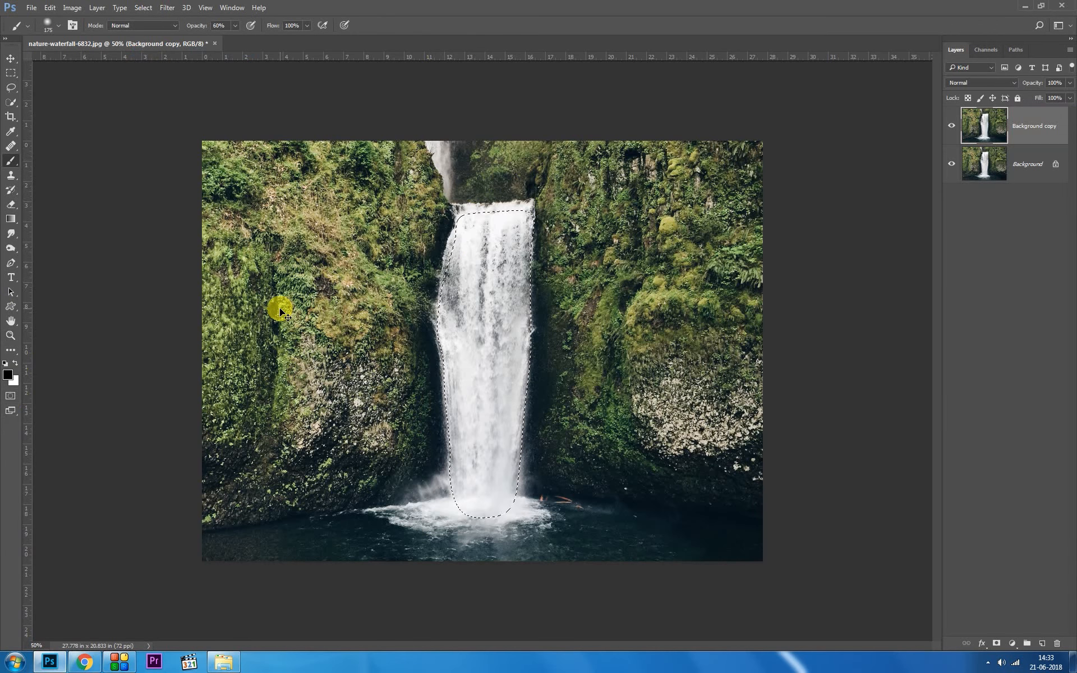
key(ctrl+j)
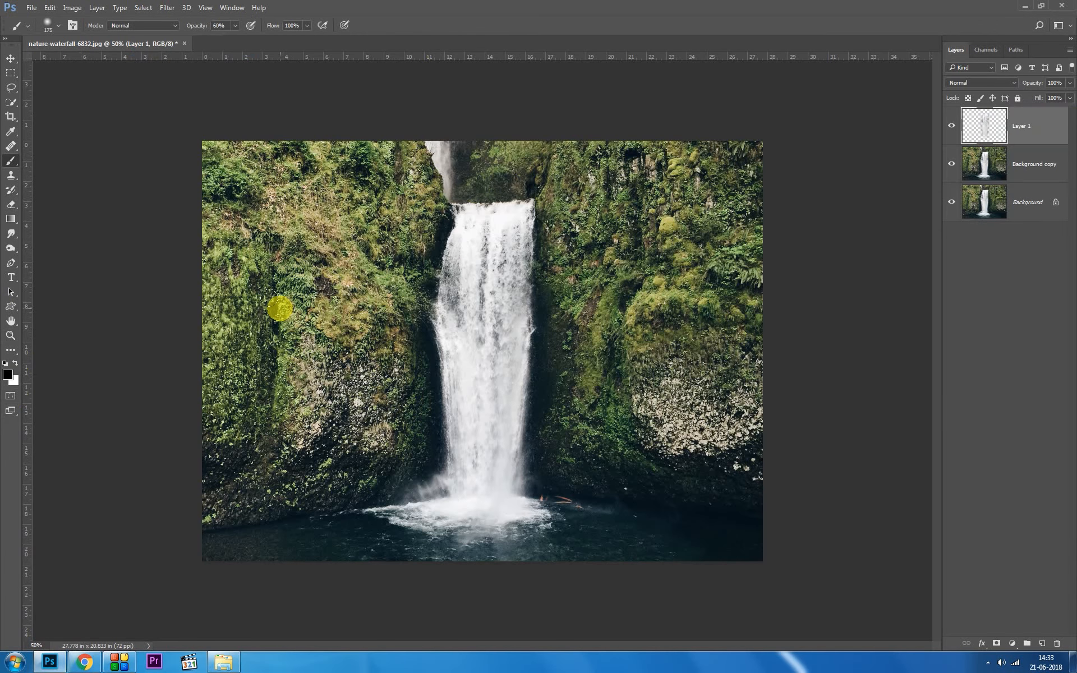
Step: On the Background copy layer, paint a quick mask over the whole pool and convert it to a selection
click(1027, 167)
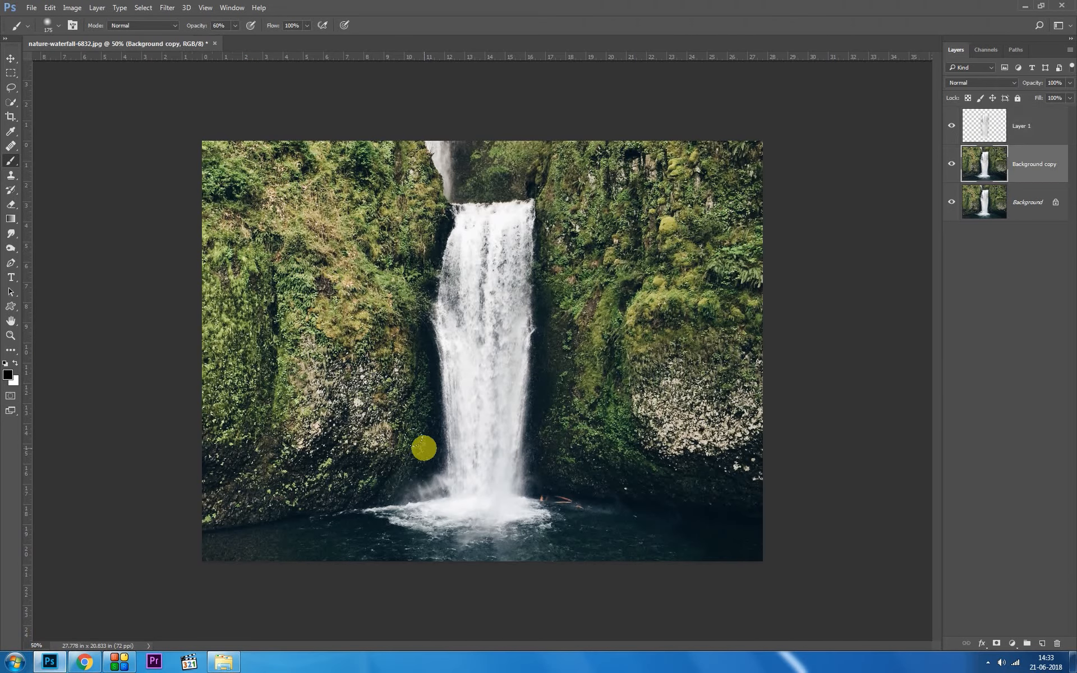
drag(203, 544, 231, 537)
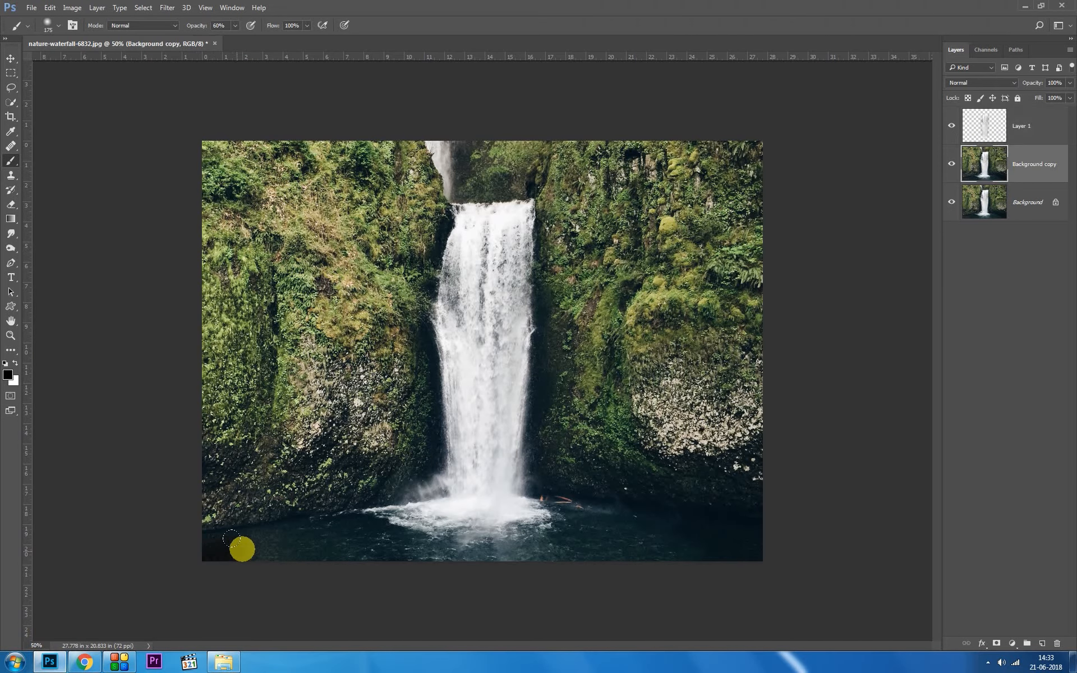
key(ctrl+z)
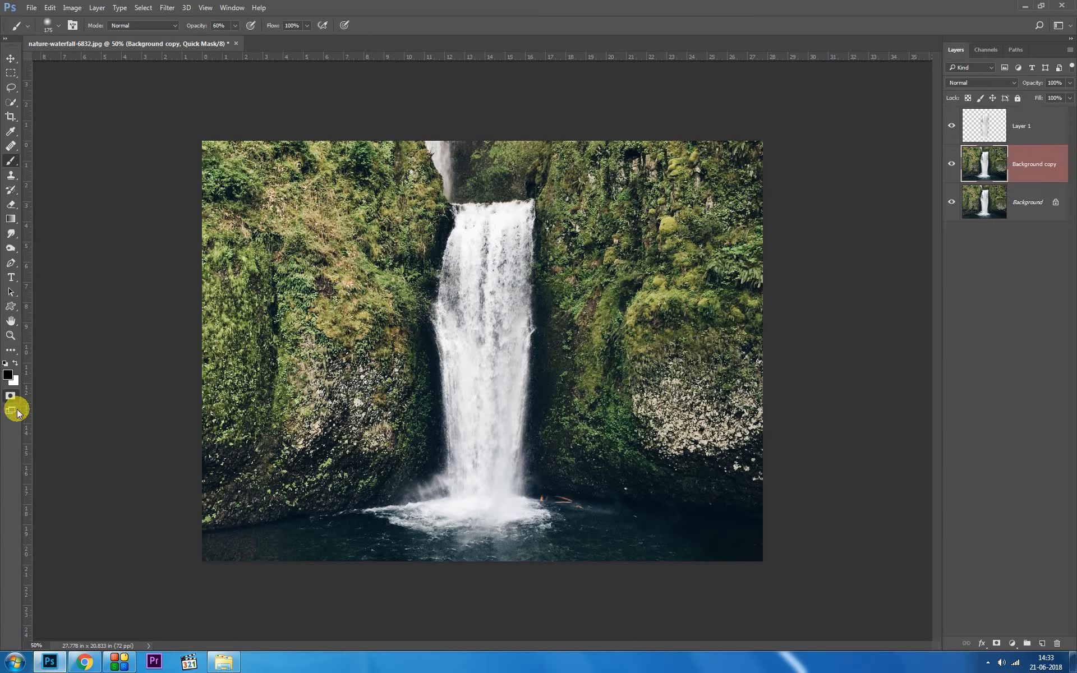
mouse_move(209, 547)
mouse_down()
mouse_move(478, 514)
mouse_move(409, 521)
mouse_move(416, 527)
mouse_move(388, 535)
mouse_move(520, 519)
mouse_move(773, 553)
mouse_move(337, 536)
mouse_move(524, 538)
mouse_move(383, 538)
mouse_move(143, 563)
mouse_move(542, 530)
mouse_move(562, 538)
mouse_move(402, 544)
mouse_up()
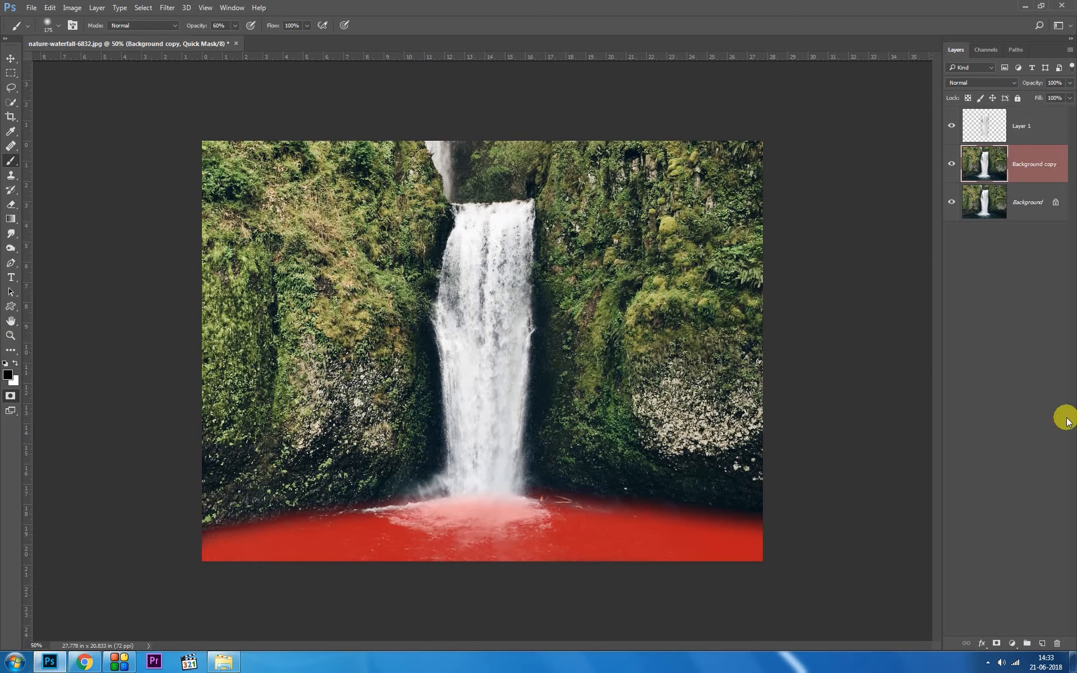
click(10, 396)
Step: Copy the pool to a new layer using the inverted selection, and move that layer to the top of the stack
click(143, 7)
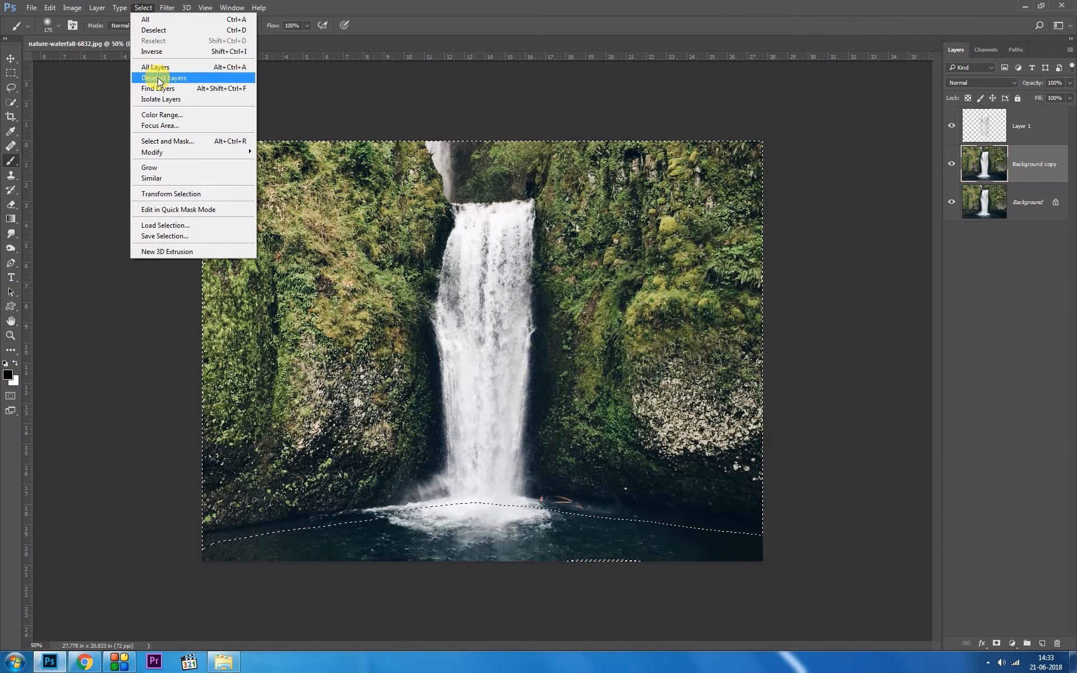
click(169, 51)
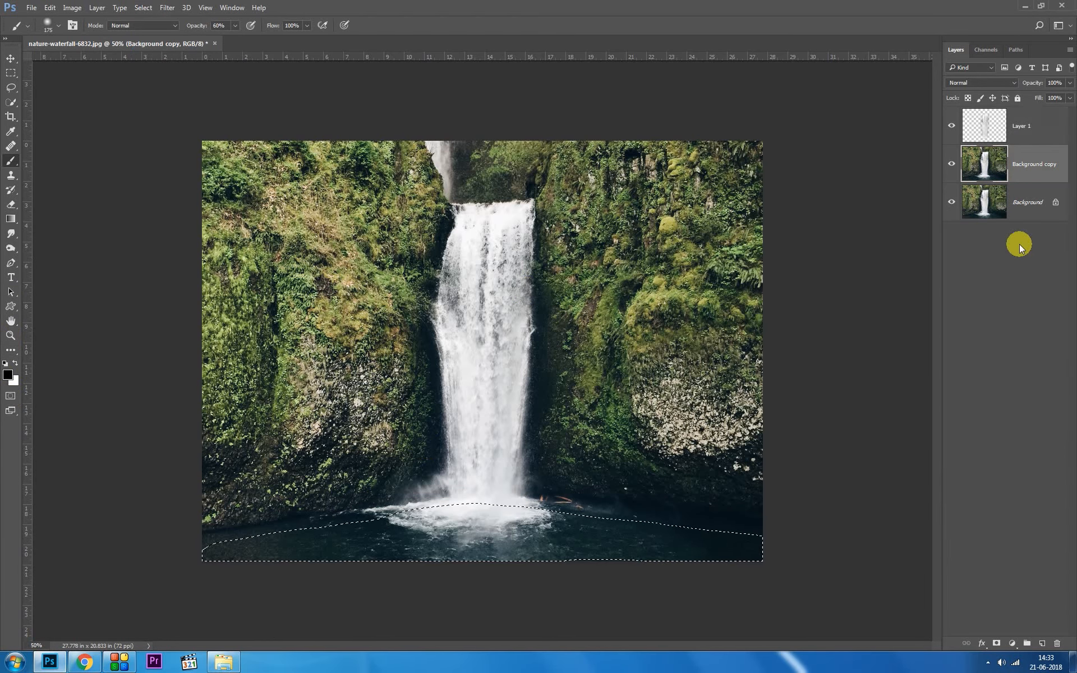
key(ctrl+j)
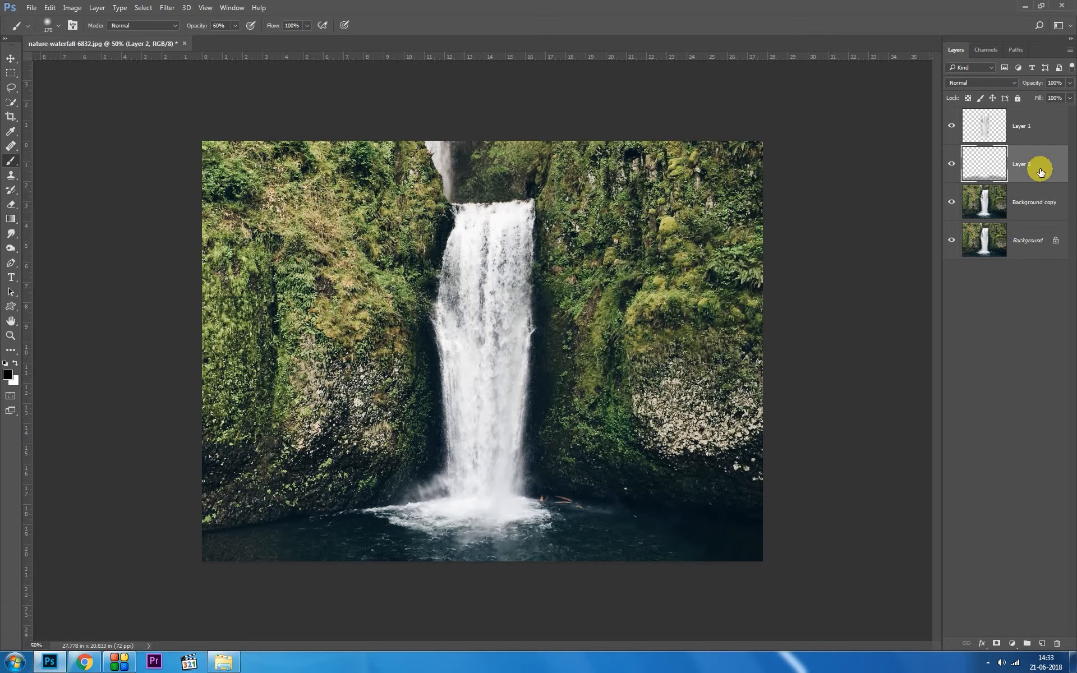
drag(1041, 171, 1042, 110)
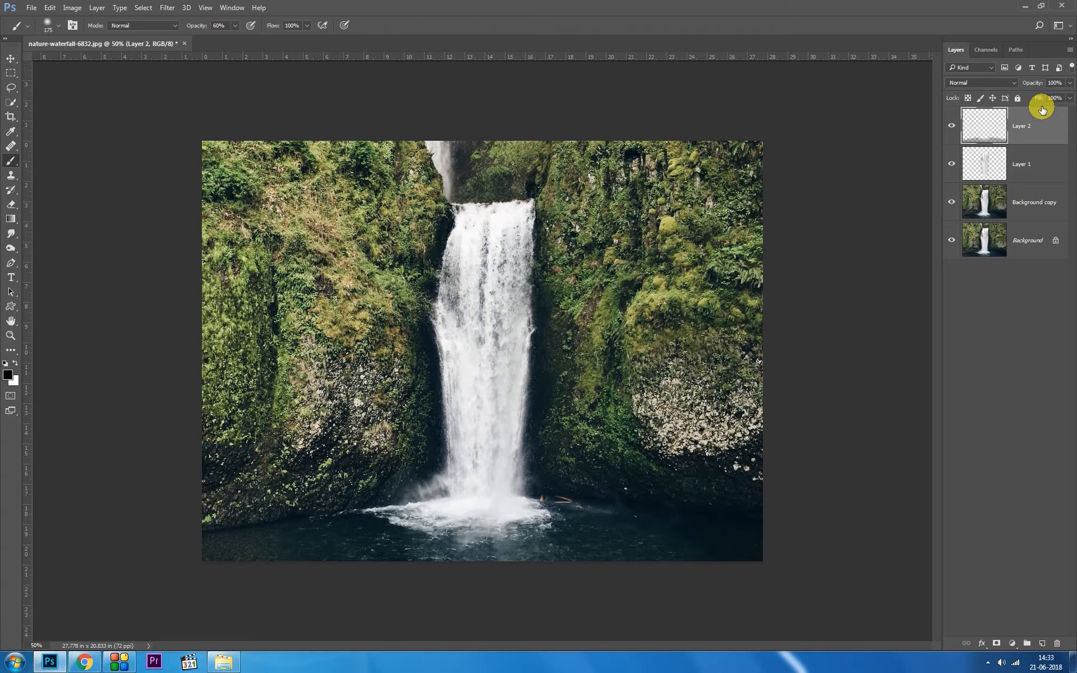
Step: Convert both the waterfall layer and the pool layer to smart objects
right_click(1027, 176)
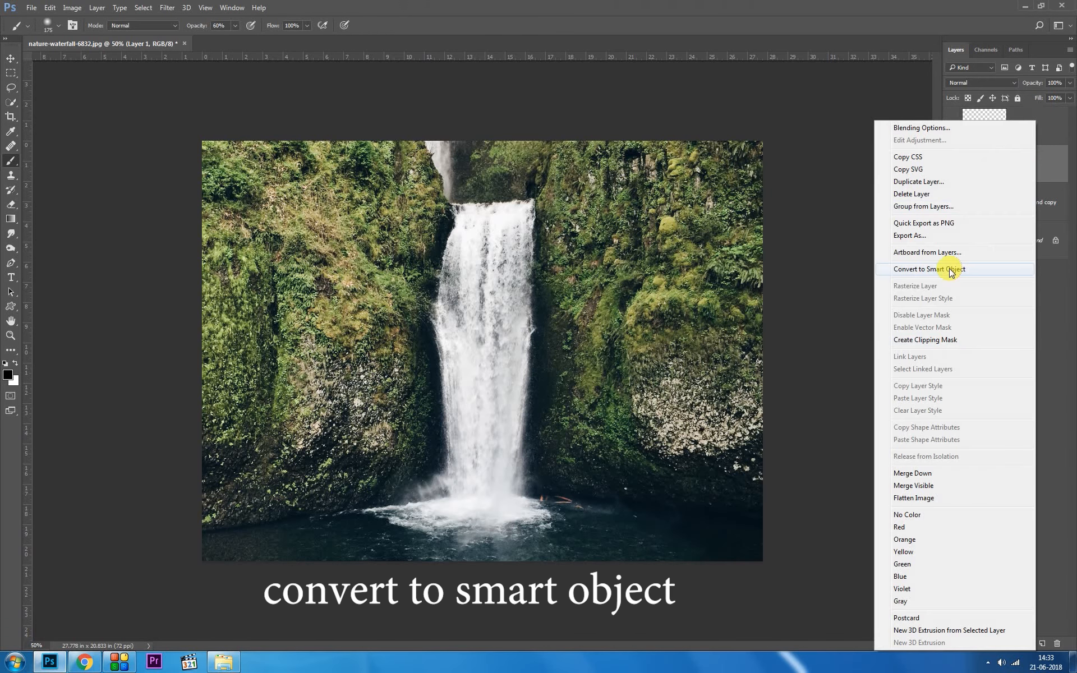
click(952, 270)
ctrl+click(1048, 135)
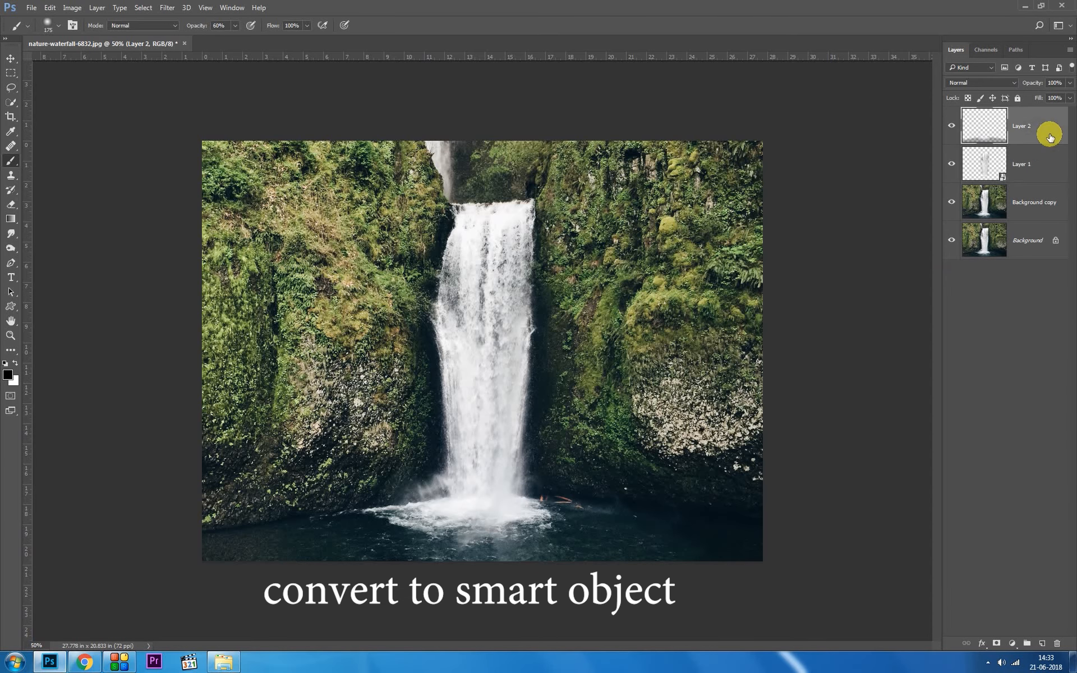
right_click(1051, 137)
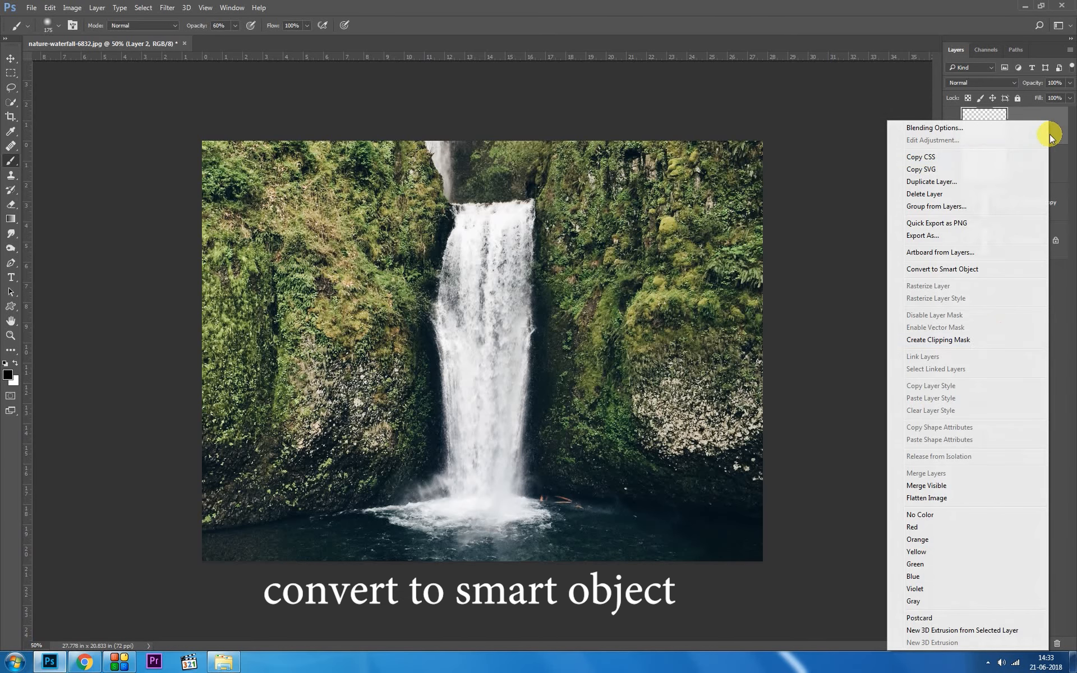
click(981, 271)
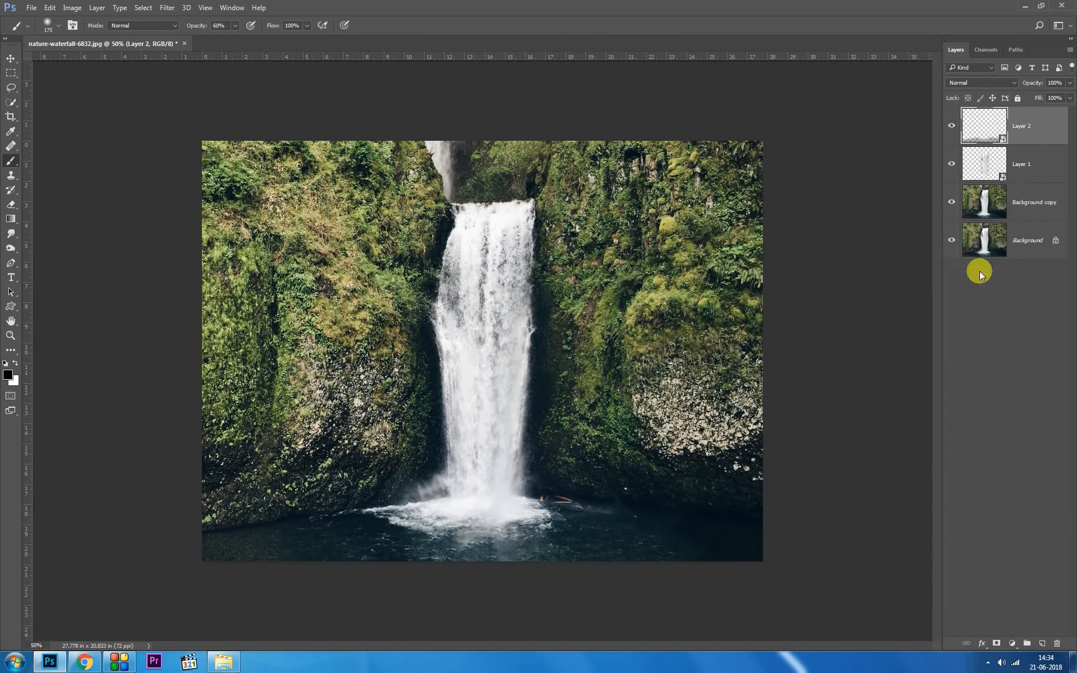
Step: Show an enlarged Timeline and expand the animation properties of Layer 1
click(1036, 174)
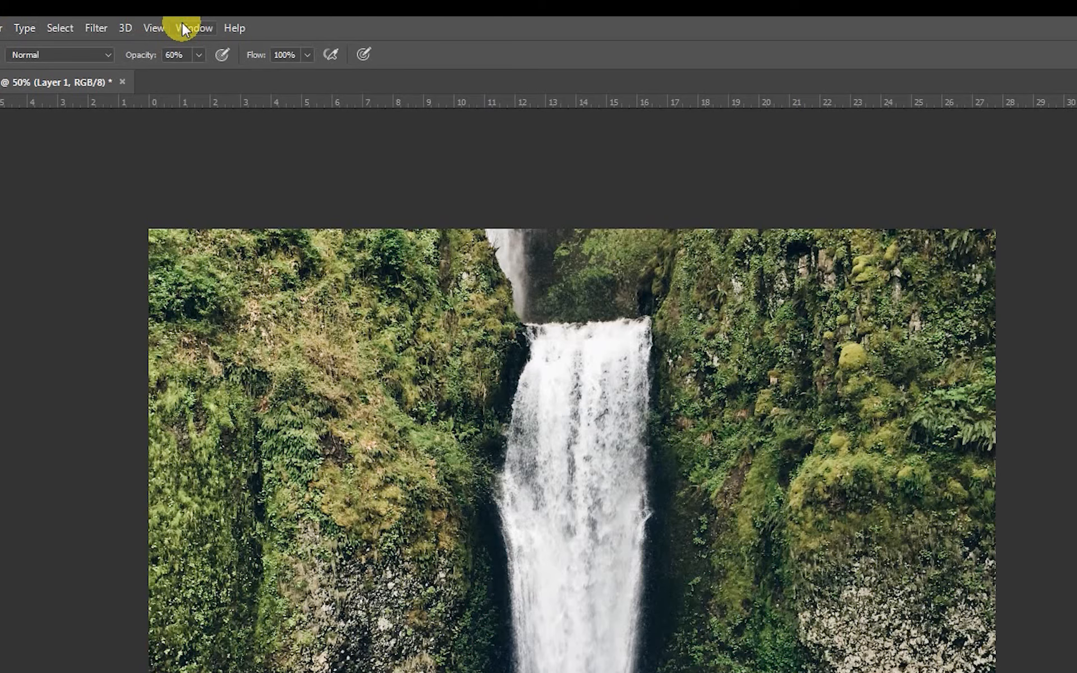
click(227, 7)
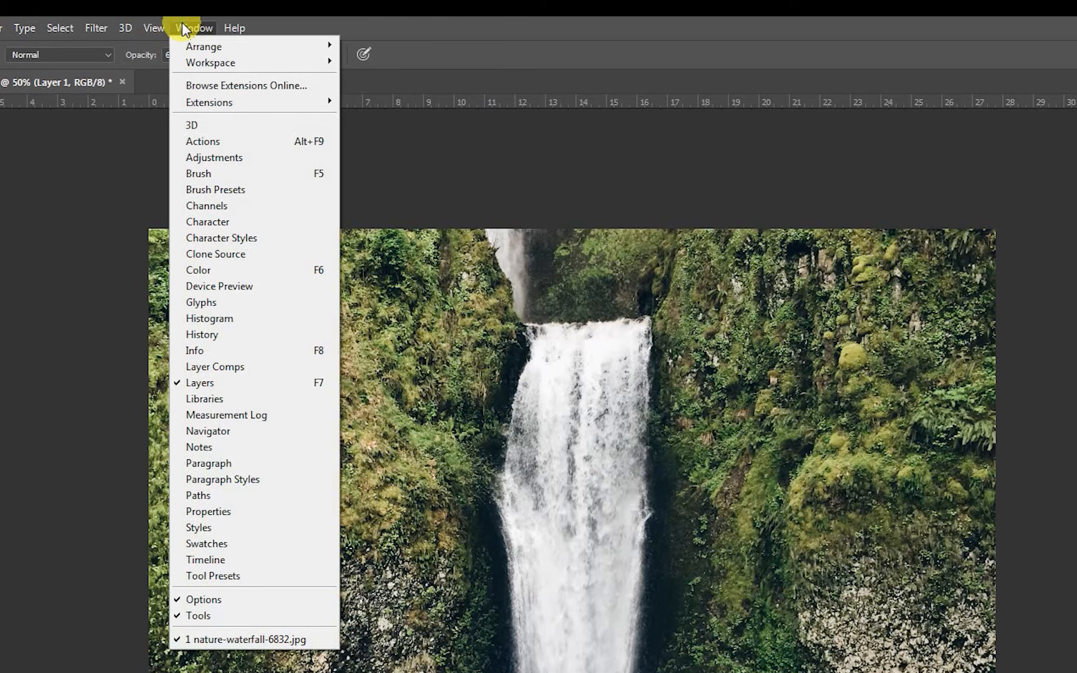
click(232, 560)
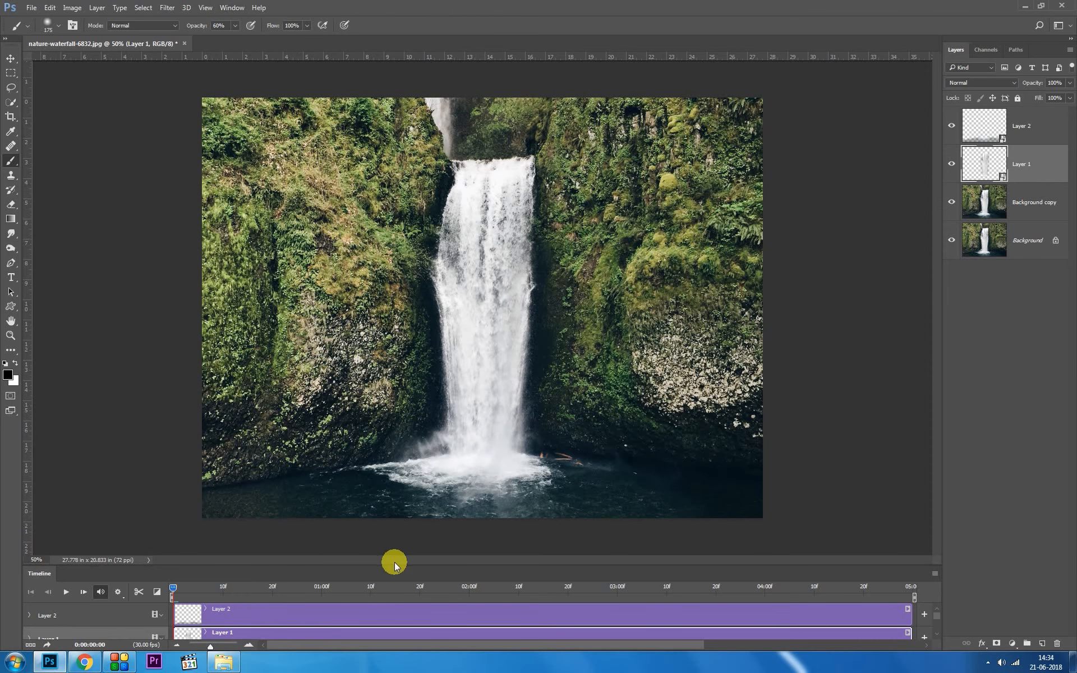
drag(394, 565, 402, 435)
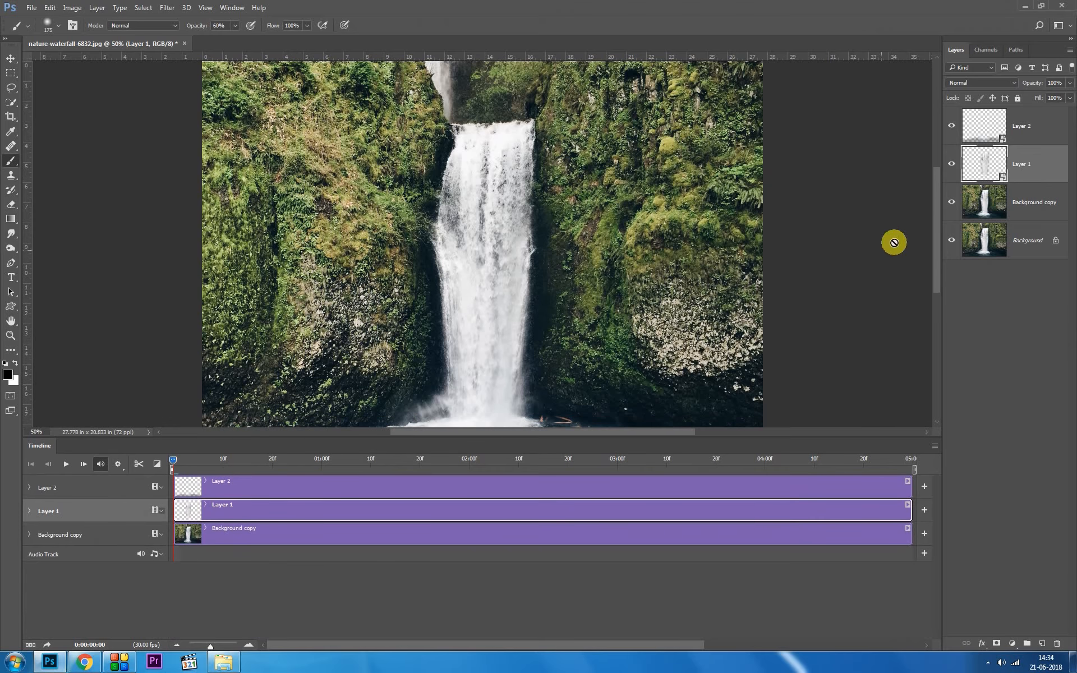
mouse_move(937, 228)
mouse_down()
mouse_move(937, 257)
mouse_move(936, 244)
mouse_up()
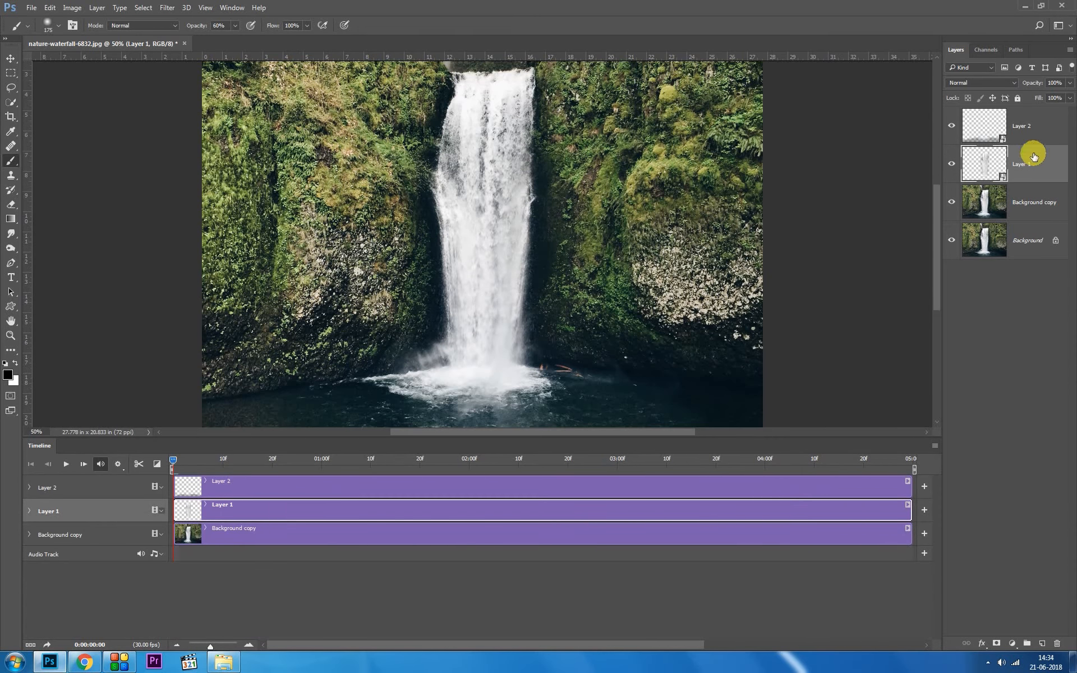
click(30, 511)
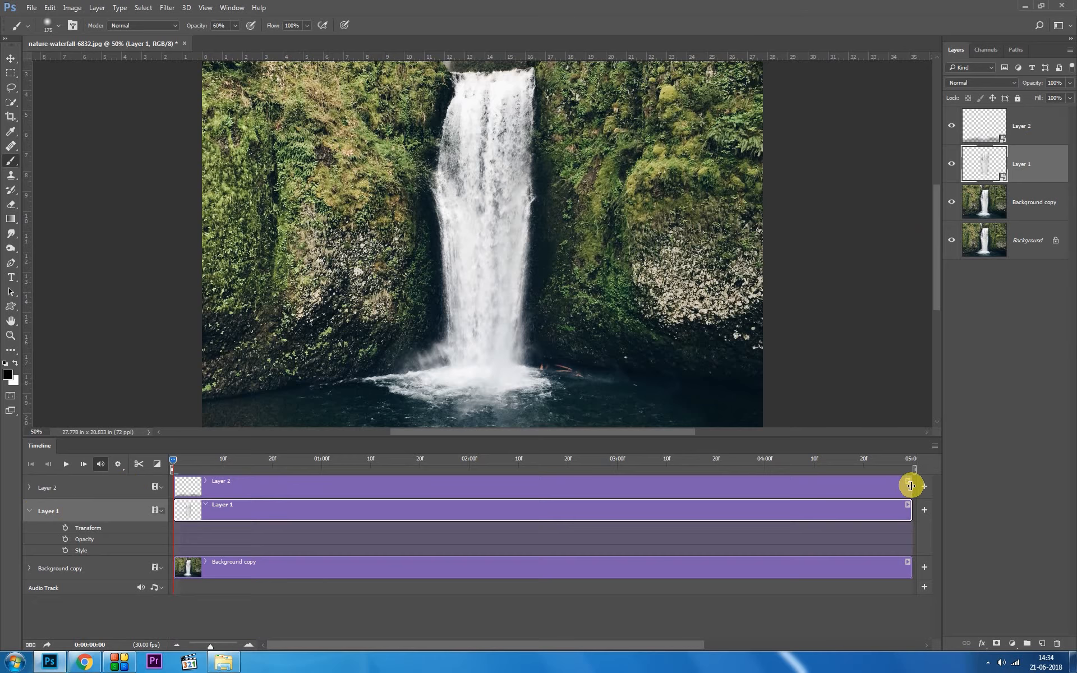
Step: Trim the Layer 2, Layer 1 and Background copy clips to end at 02:00
drag(911, 486, 468, 499)
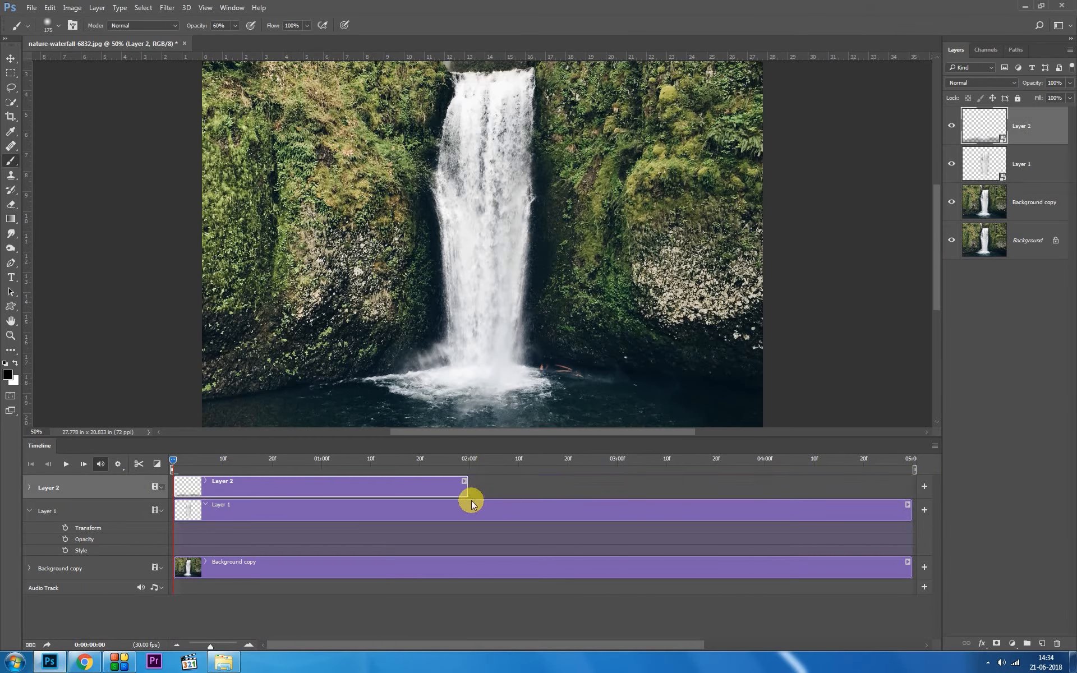
drag(910, 514, 467, 528)
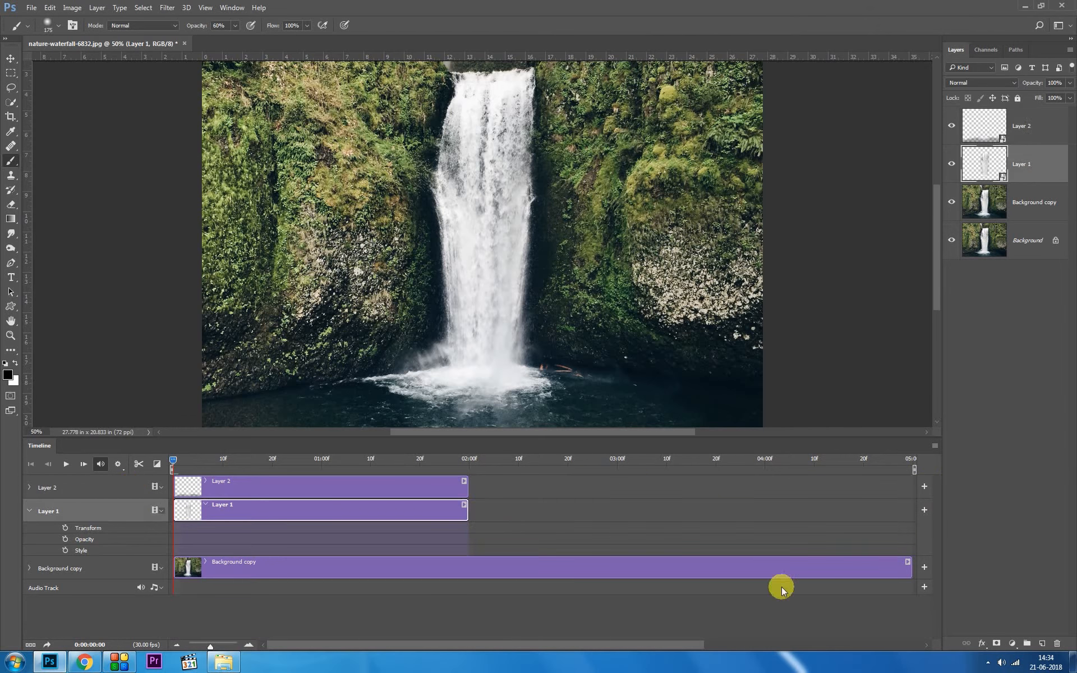
drag(911, 572, 472, 579)
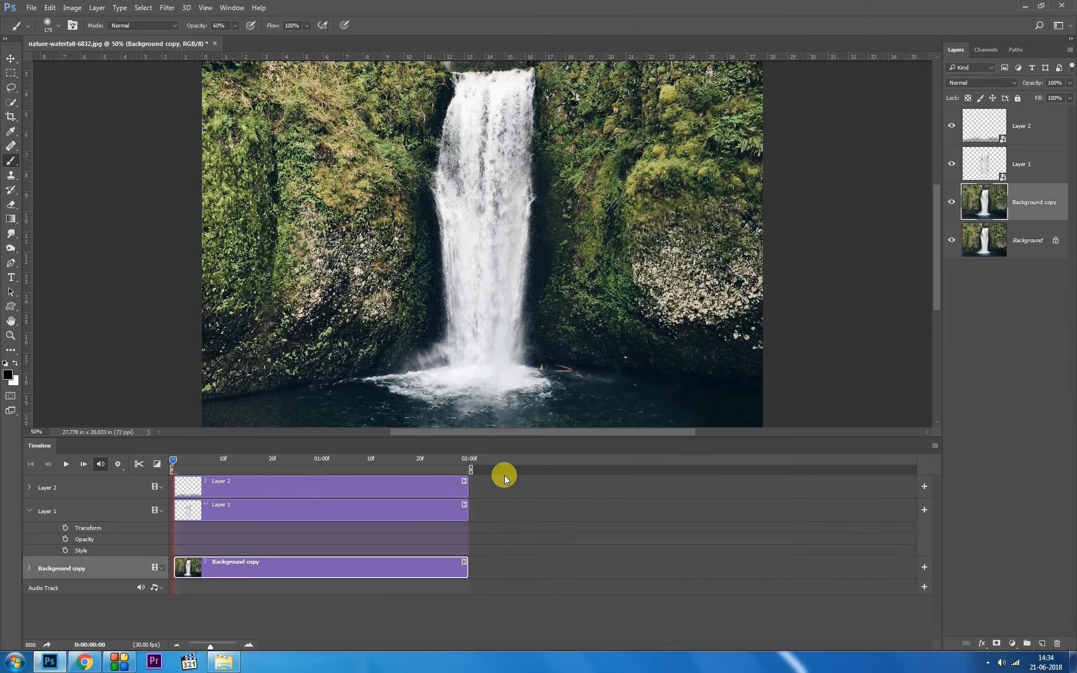
Step: Keyframe Layer 1's Transform at the start, and stretch the waterfall downward to about 213% height at 0:00:01:29
click(67, 528)
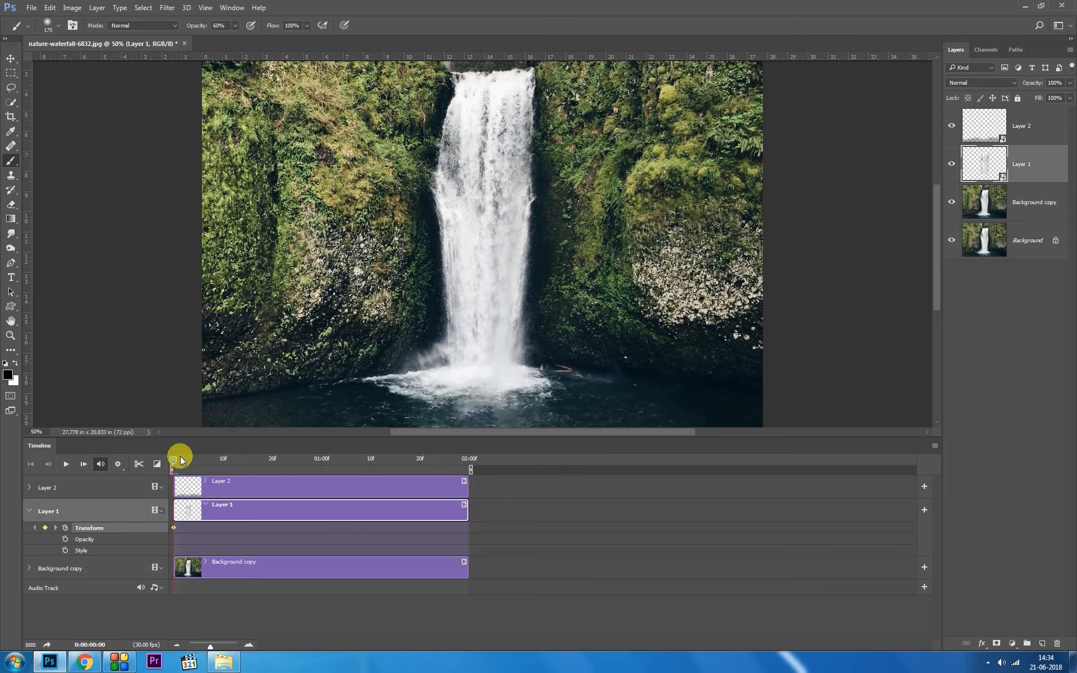
drag(185, 462, 470, 457)
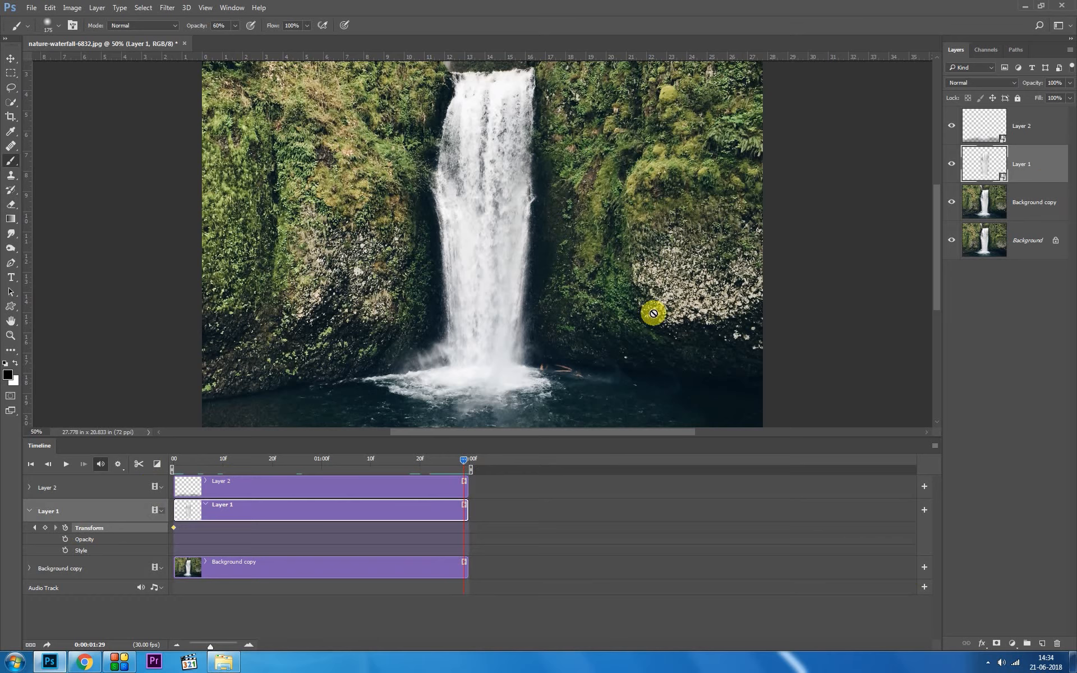
key(ctrl+t)
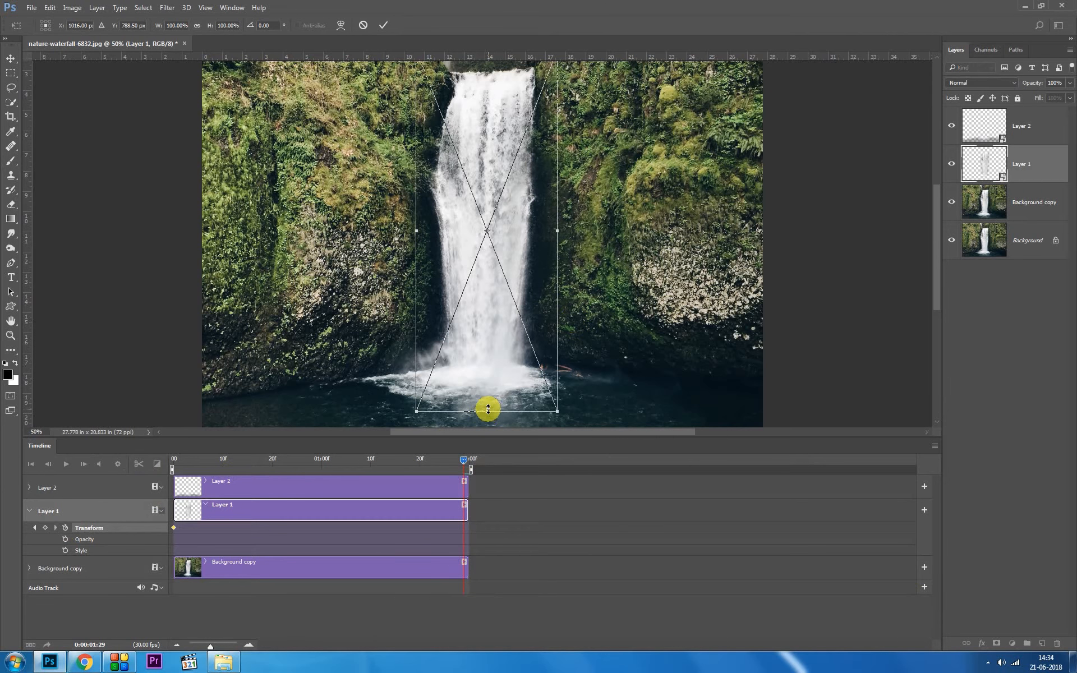
drag(488, 409, 485, 507)
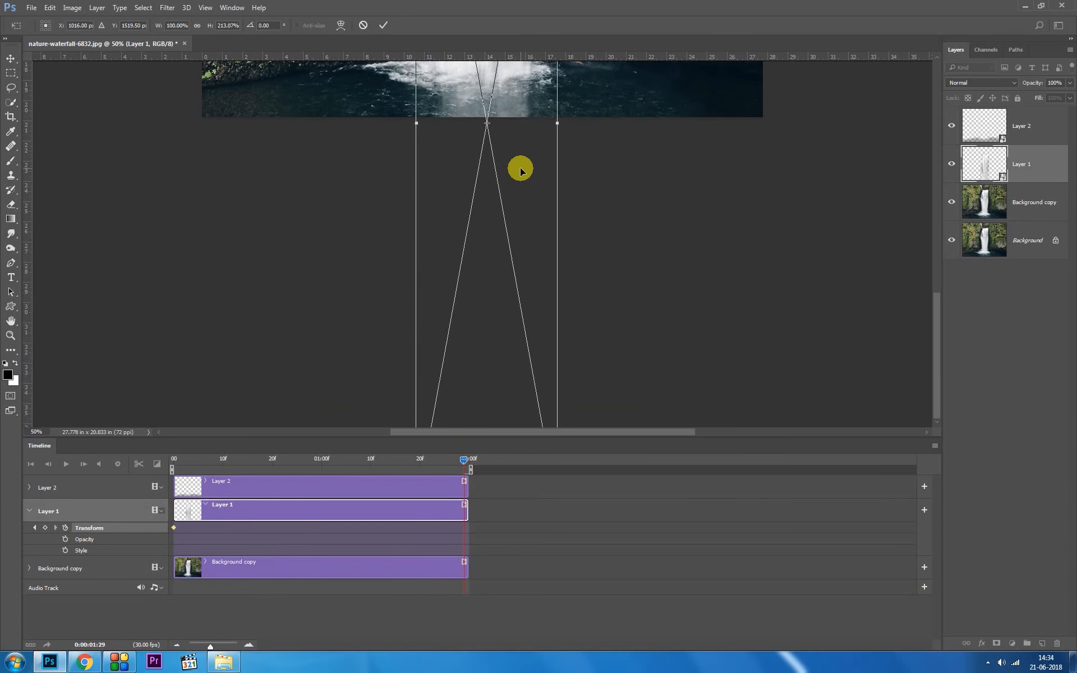
key(ctrl+0)
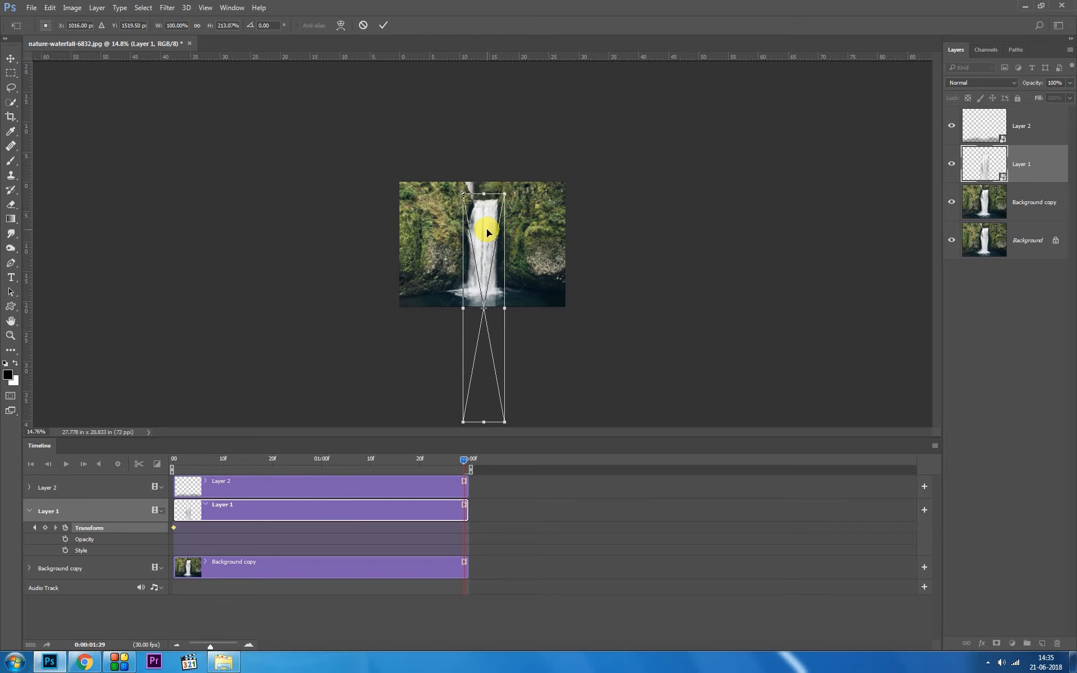
key(Return)
key(b)
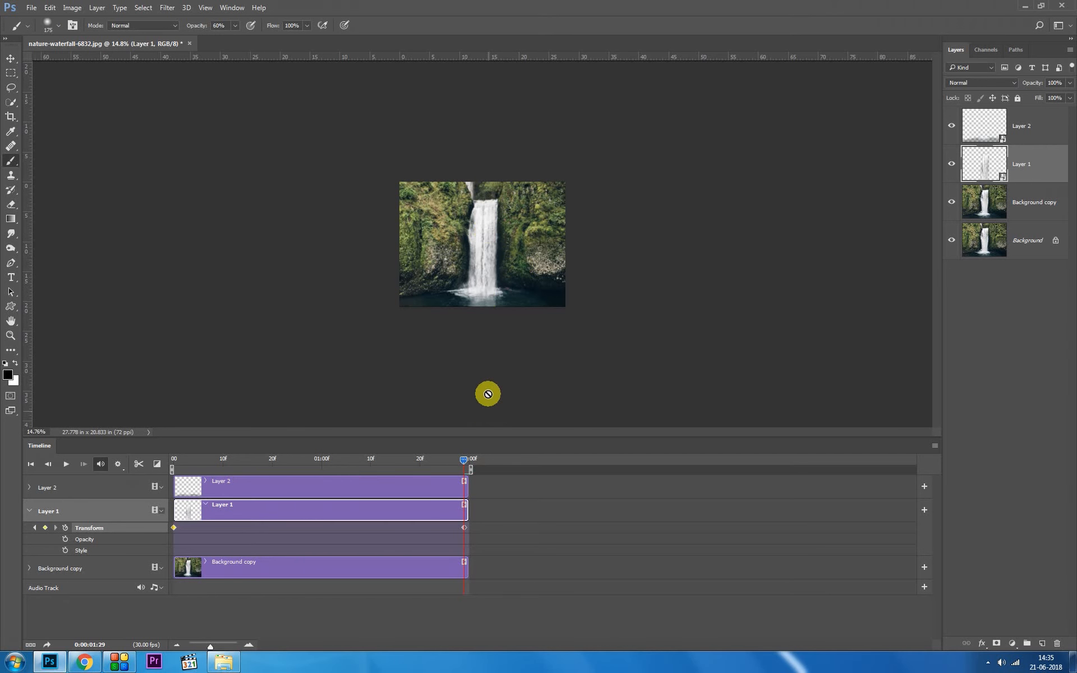
Step: Play the waterfall animation from the start of the timeline with the whole image in view
key(ctrl+0)
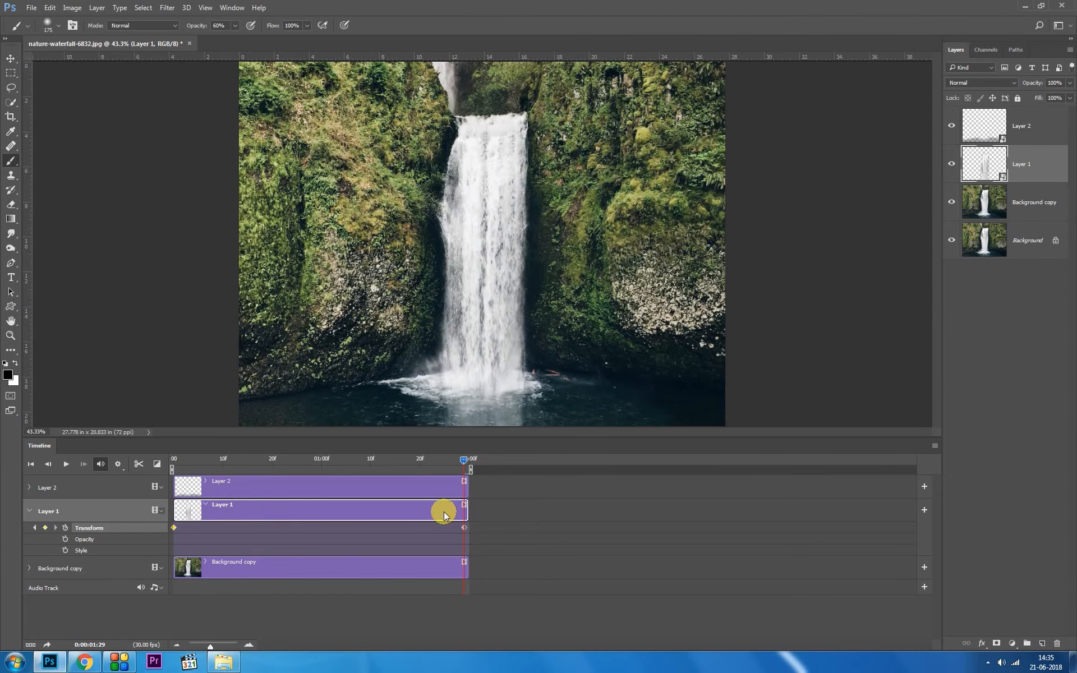
drag(463, 461, 170, 486)
key(space)
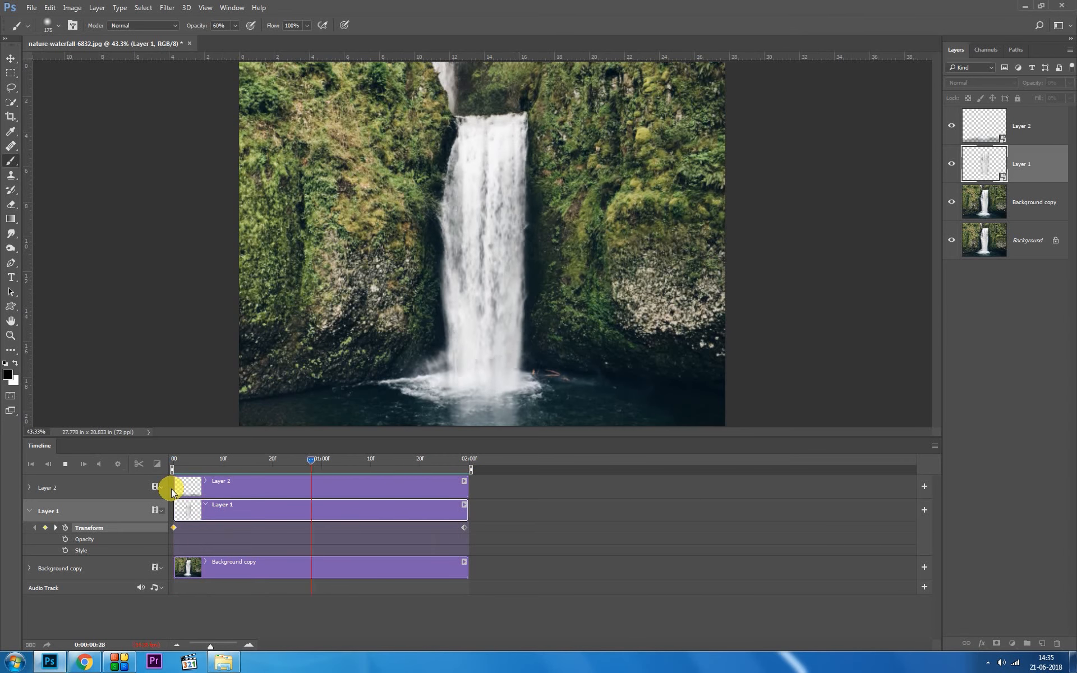
Step: Stop the playback, expand Layer 2's animation properties and add a Transform keyframe for it at the start of the timeline
key(space)
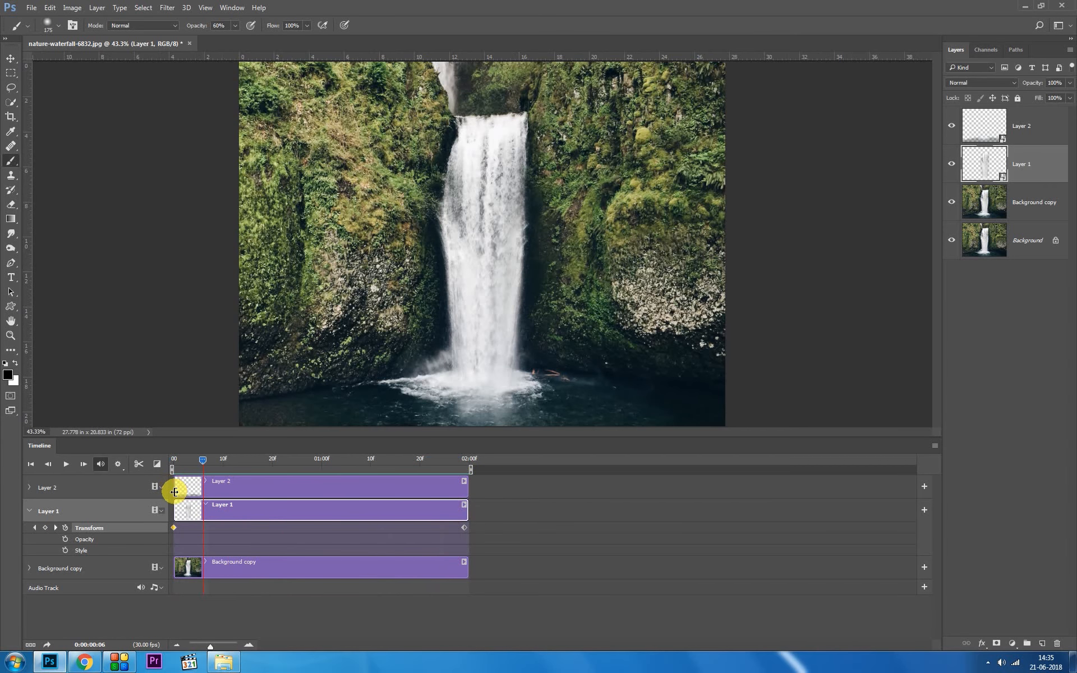
click(1044, 135)
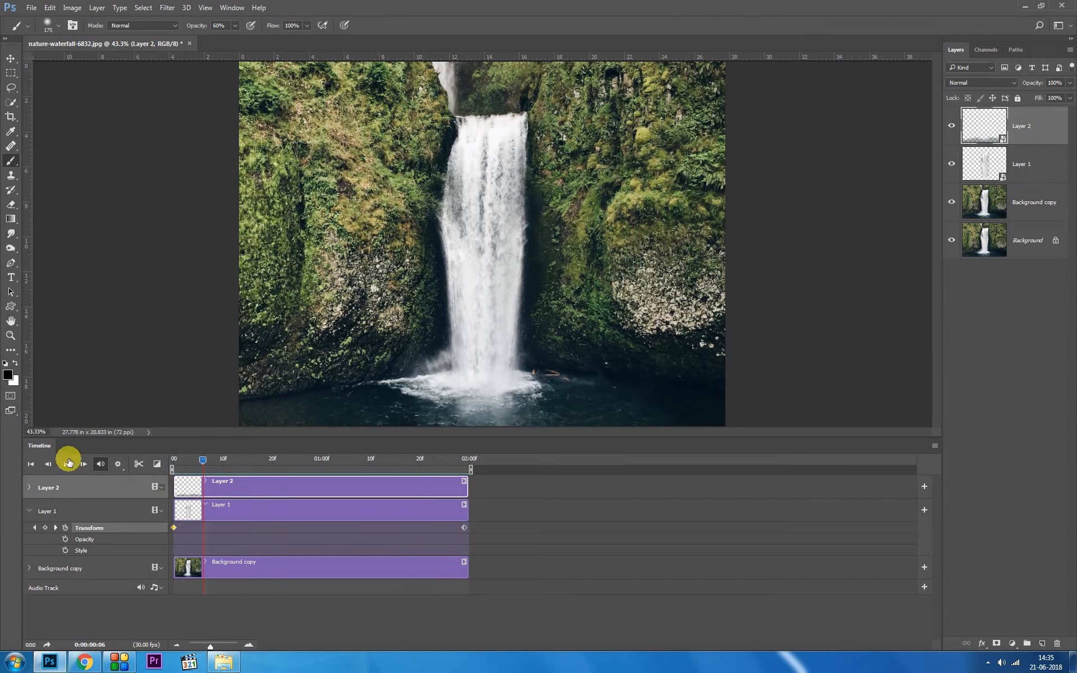
click(29, 487)
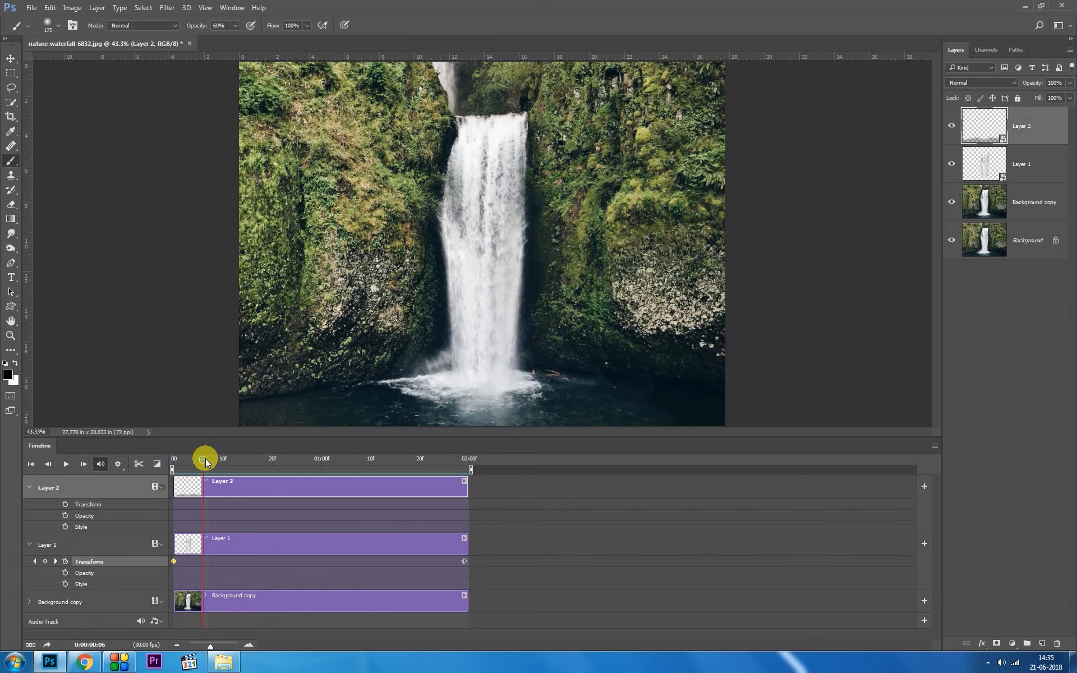
drag(204, 461, 160, 460)
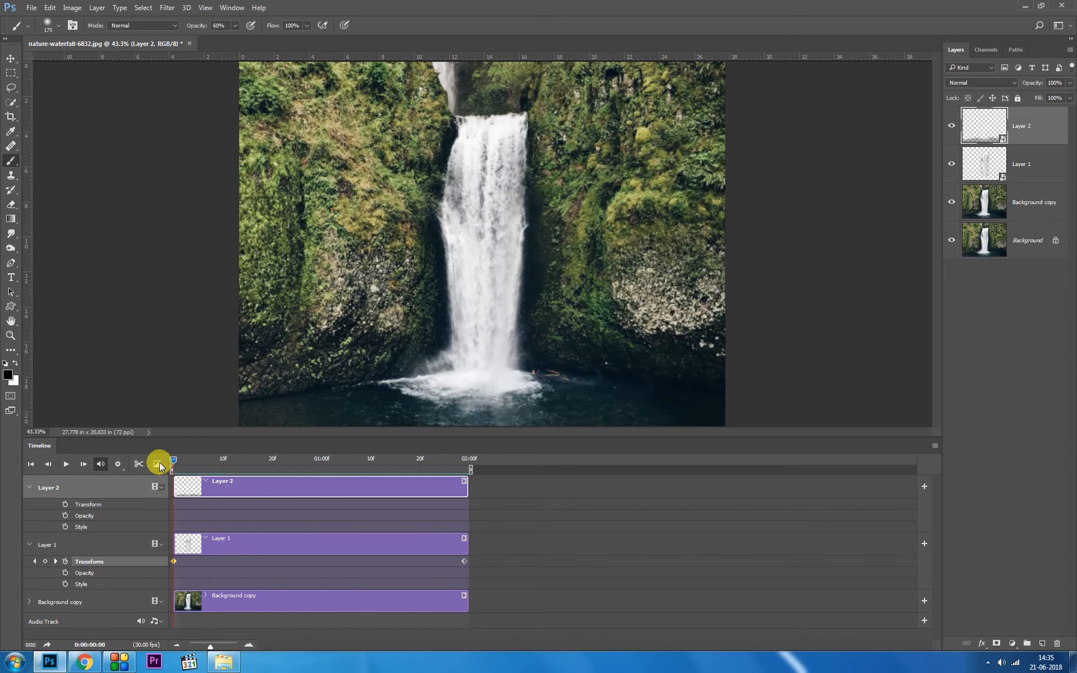
click(65, 506)
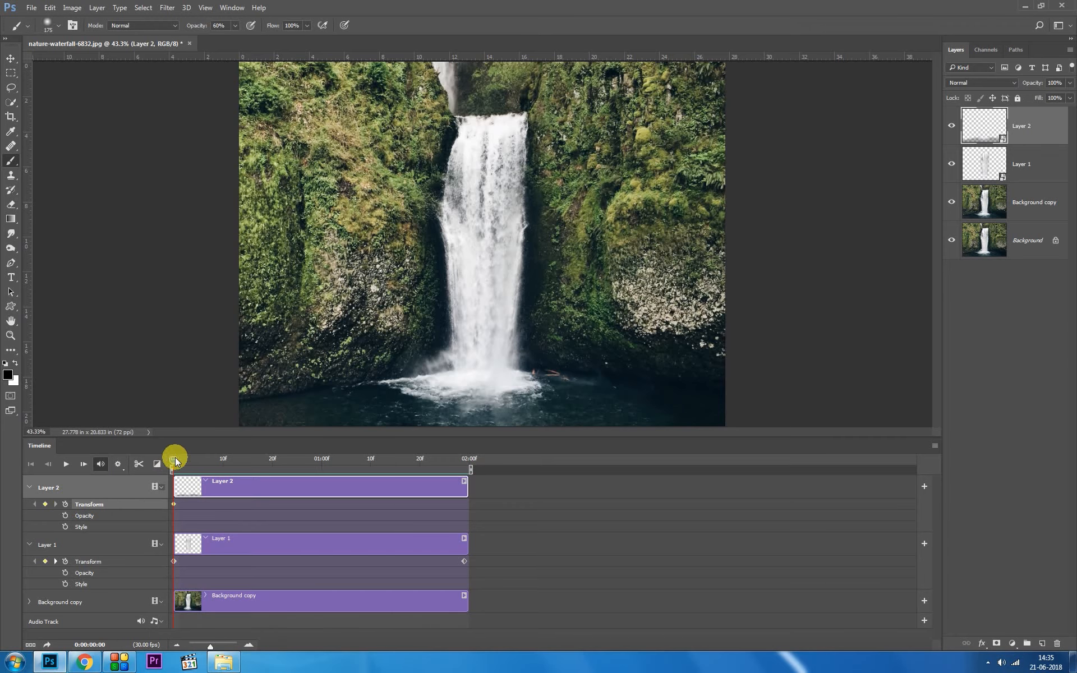
Step: At 0:00:01:29, widen Layer 2's pool horizontally past both sides of the image to keyframe its end state
drag(175, 461, 460, 465)
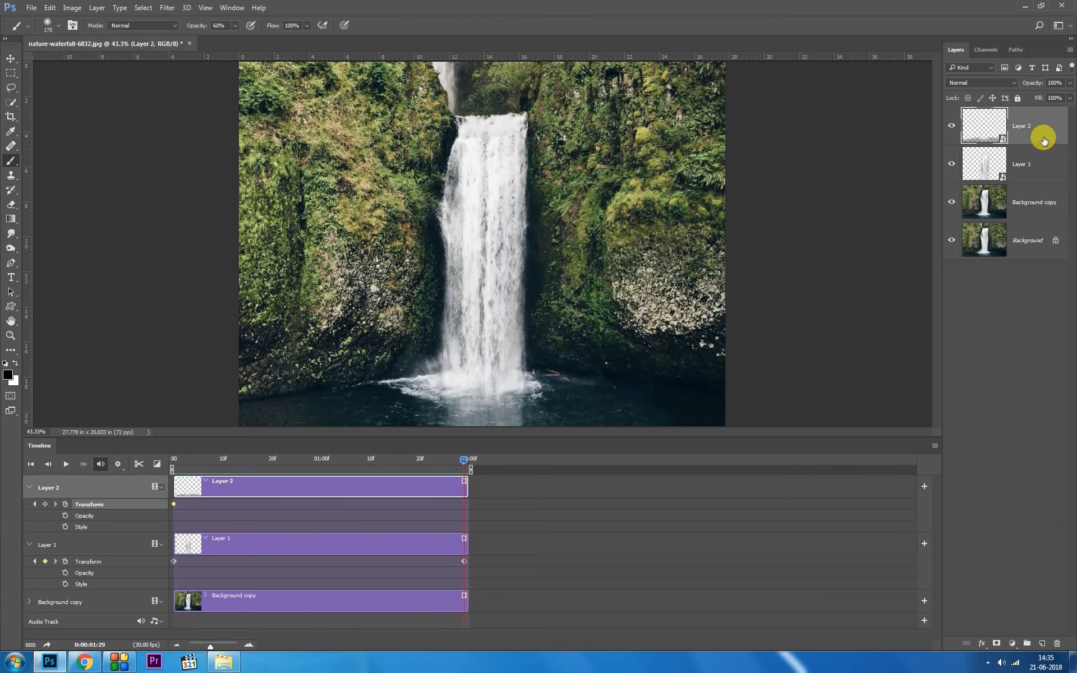
key(ctrl+t)
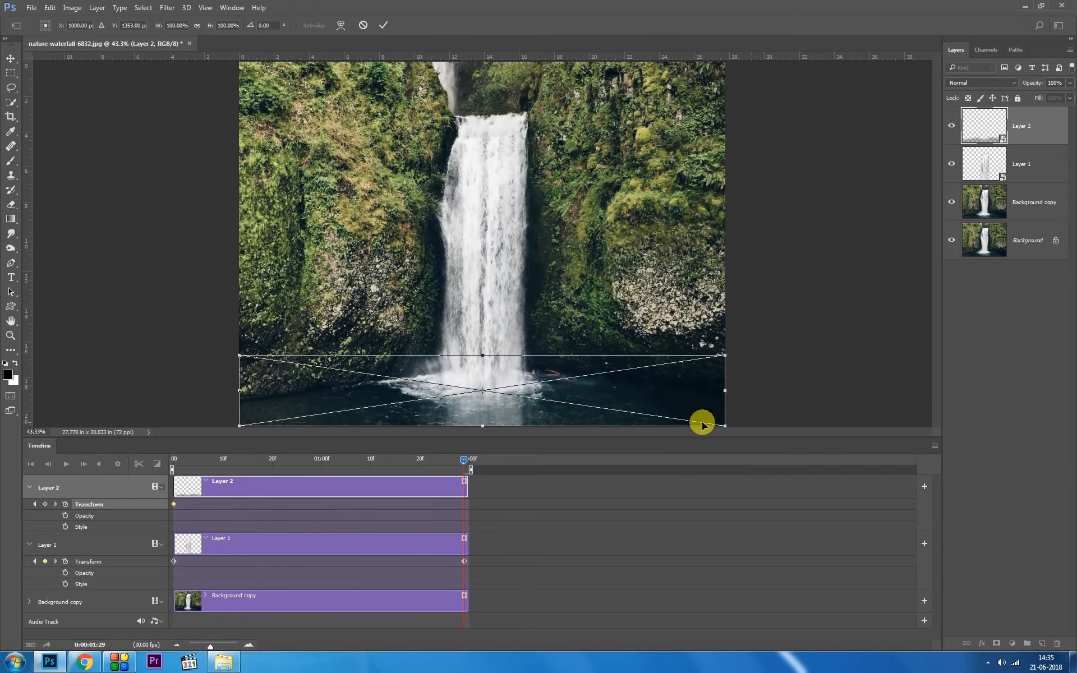
drag(725, 392, 859, 399)
key(Return)
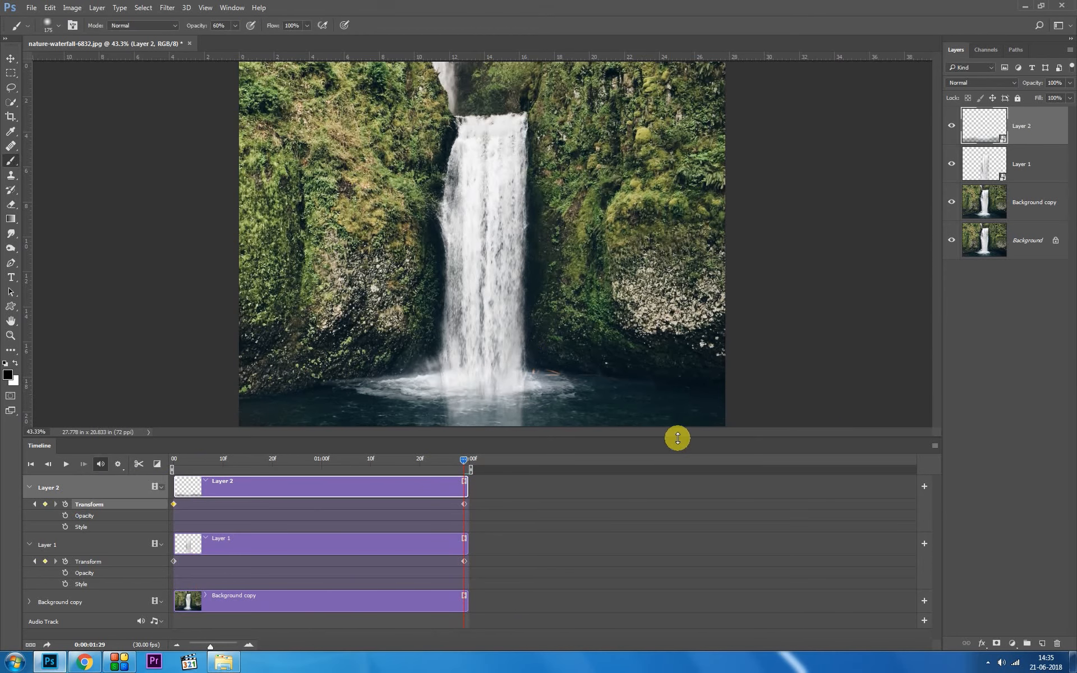
Step: Play the combined waterfall and pool animation from the start, and return the playhead to the first frame
drag(462, 459, 150, 483)
key(space)
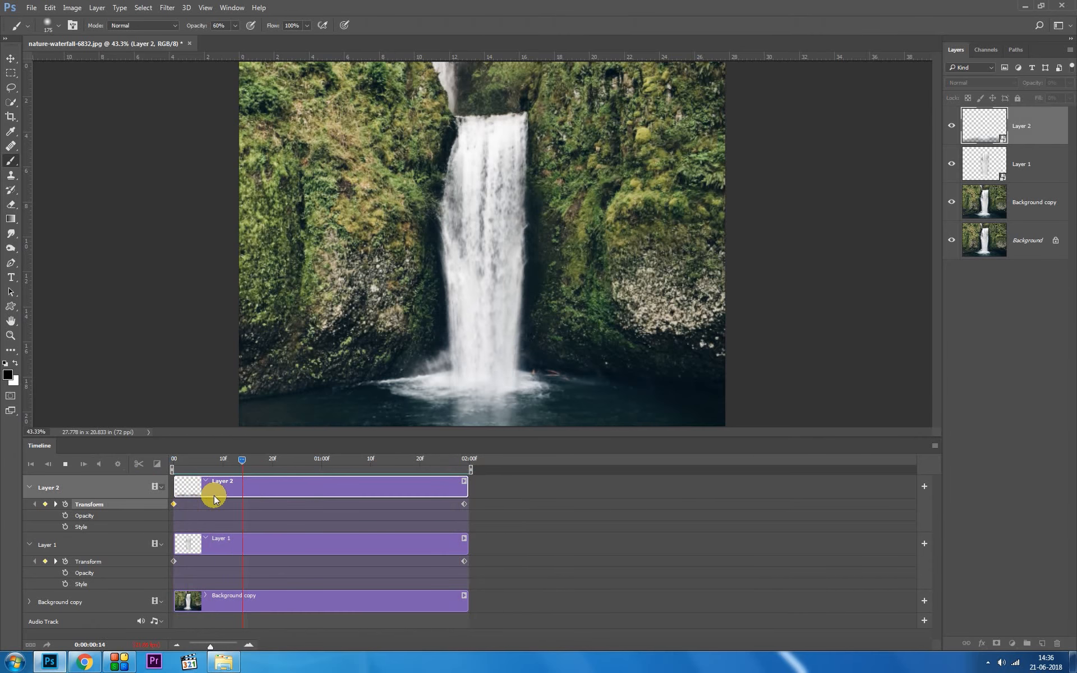
key(space)
drag(272, 462, 156, 487)
Step: Group Layer 1 and Background copy together and add a layer mask to the group
click(1039, 166)
shift+click(1038, 207)
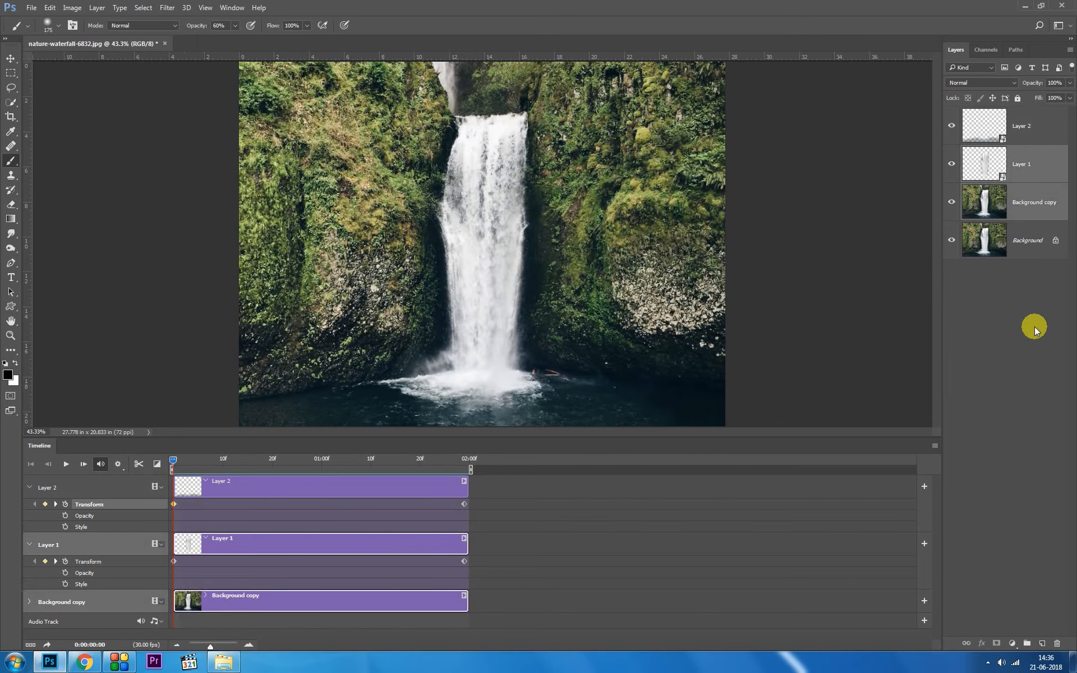
click(1027, 643)
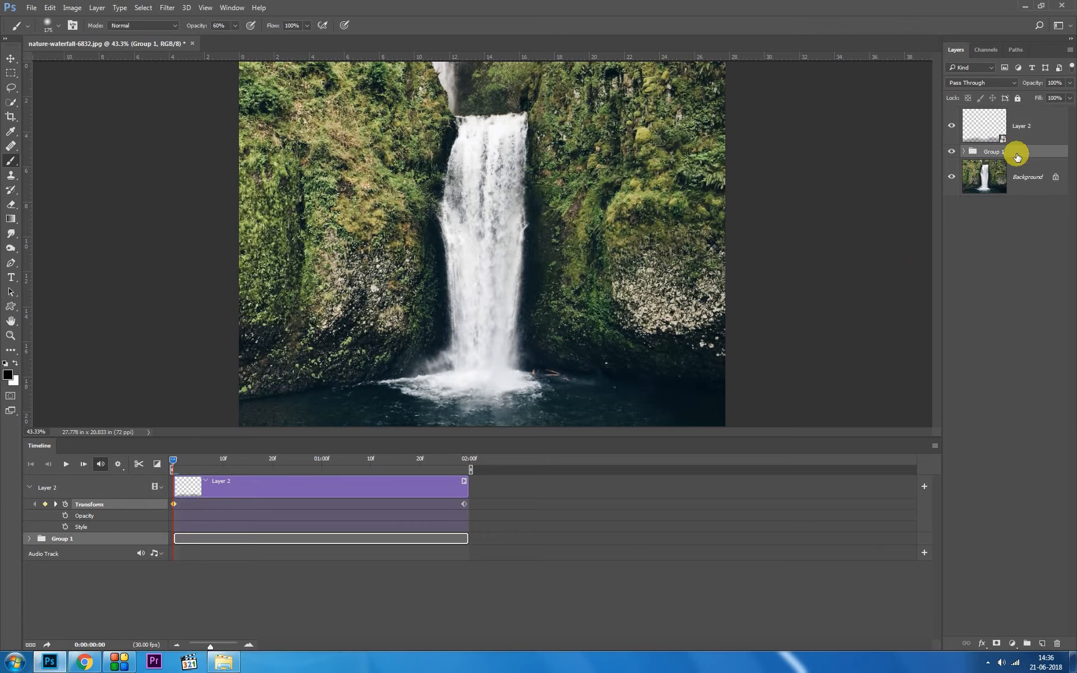
click(997, 643)
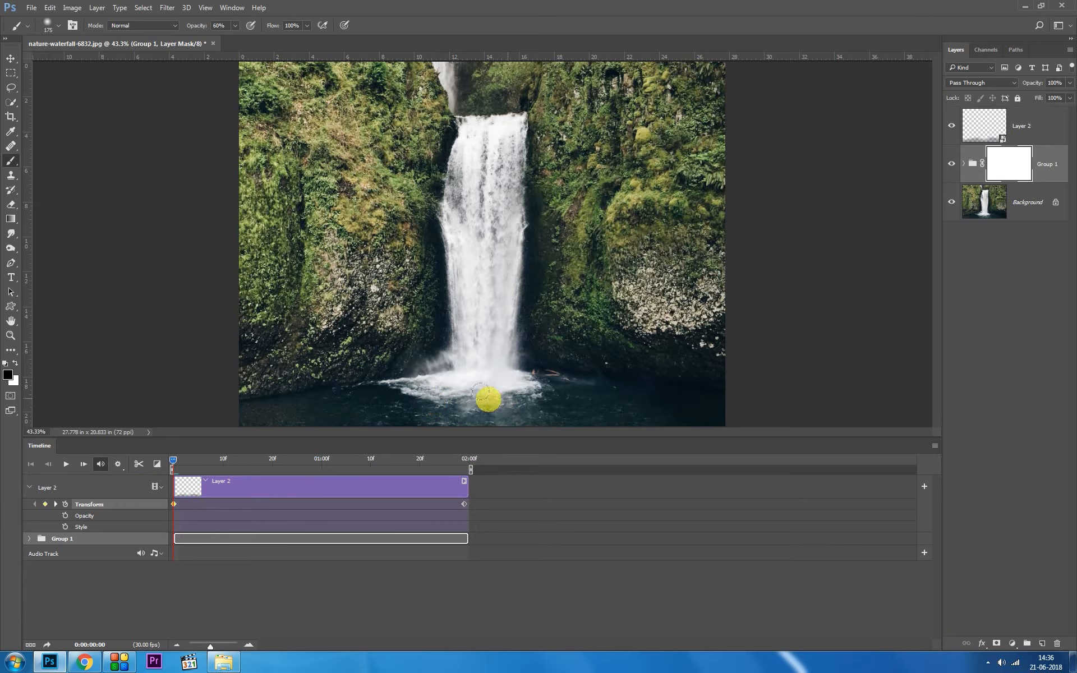
Step: Set the brush opacity to 100% and paint black on Group 1's mask over the pool below the waterfall
mouse_move(407, 408)
mouse_down()
mouse_move(516, 396)
mouse_move(457, 404)
mouse_up()
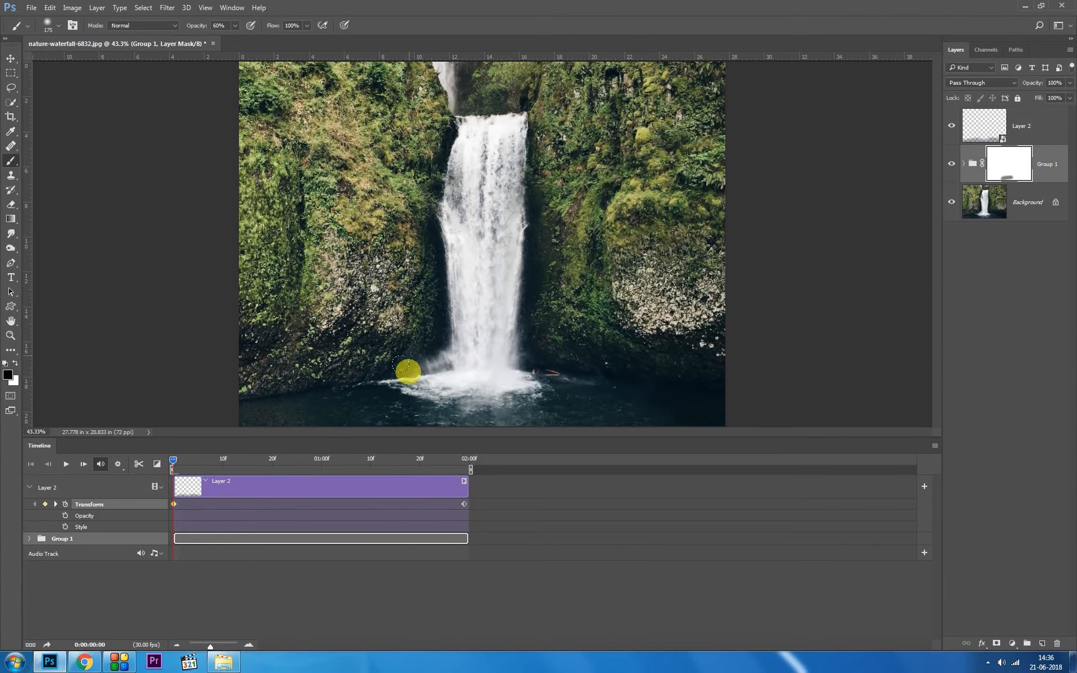
key(ctrl+z)
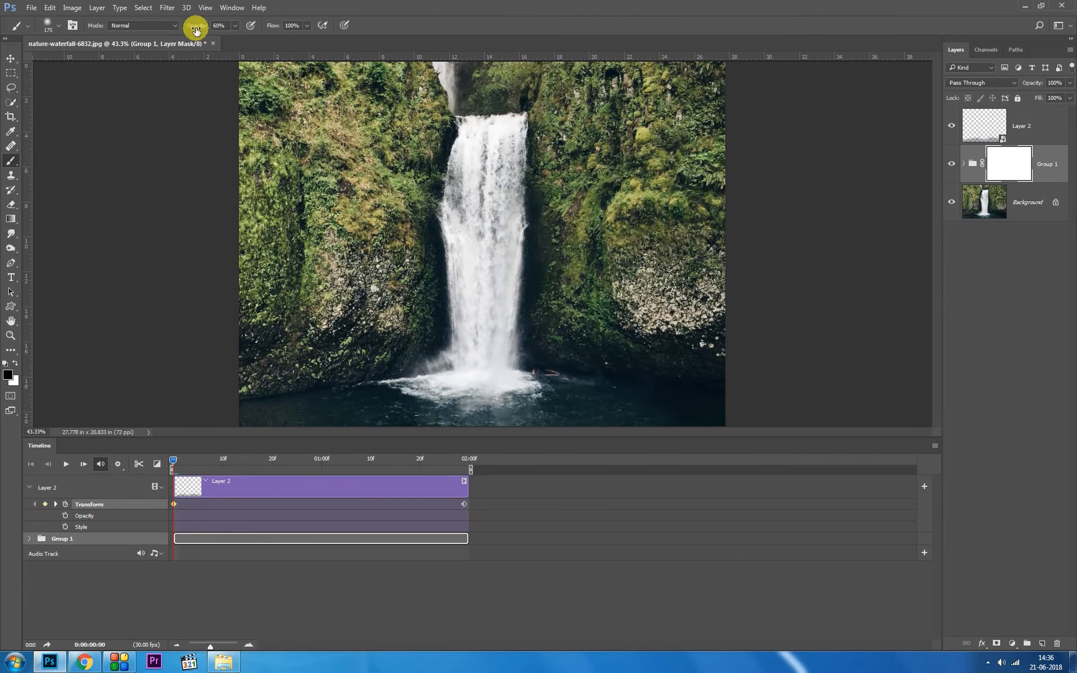
drag(195, 29, 481, 3)
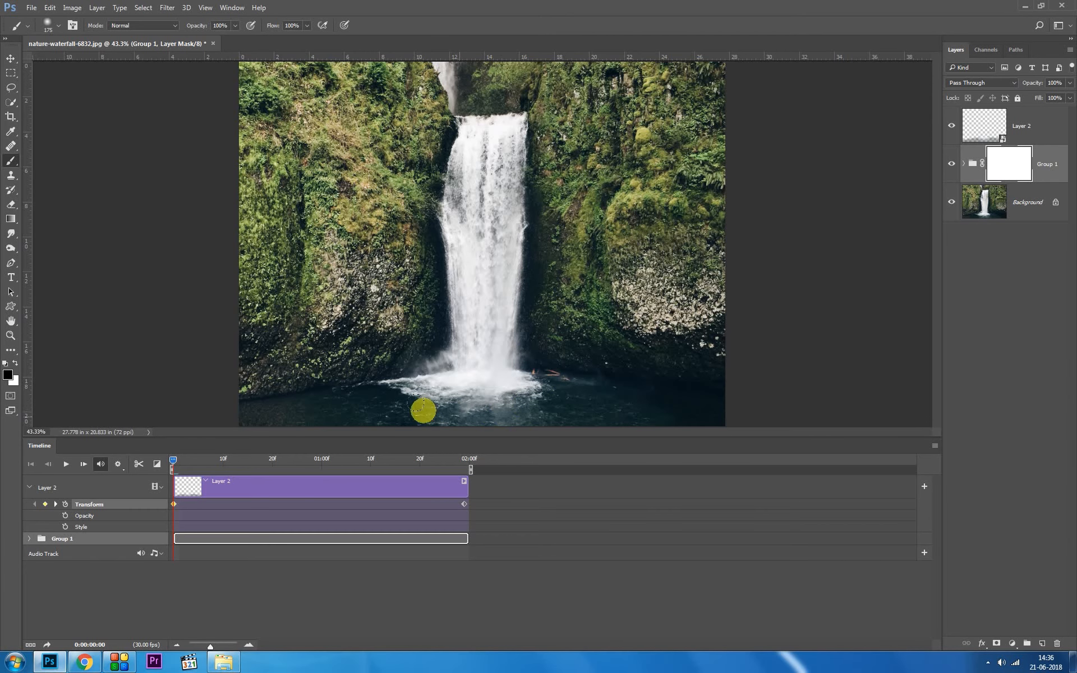
mouse_move(540, 405)
mouse_down()
mouse_move(445, 399)
mouse_move(572, 413)
mouse_move(496, 415)
mouse_up()
Step: Preview the animation and extend the black painting on Group 1's mask upward over the waterfall's splashing base
key(space)
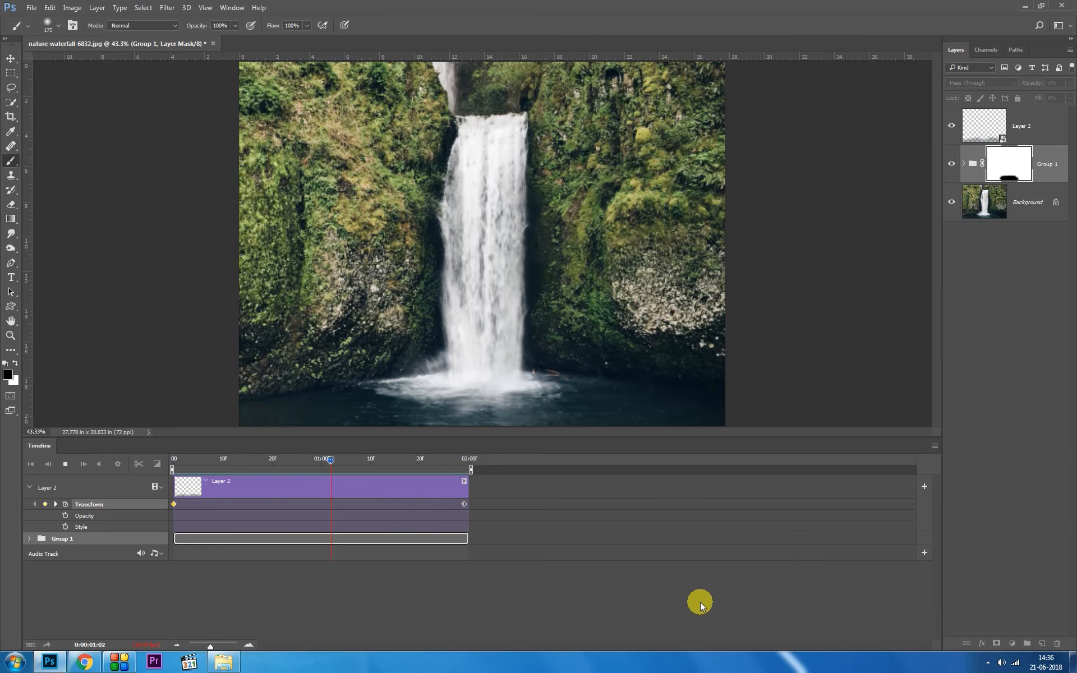
key(space)
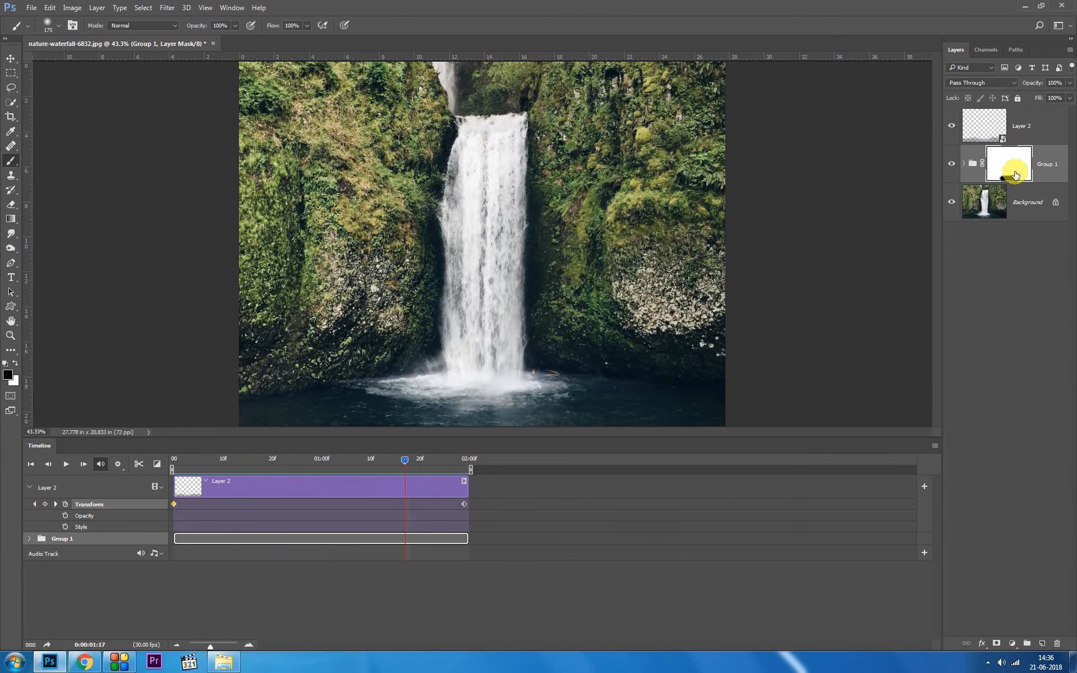
click(479, 402)
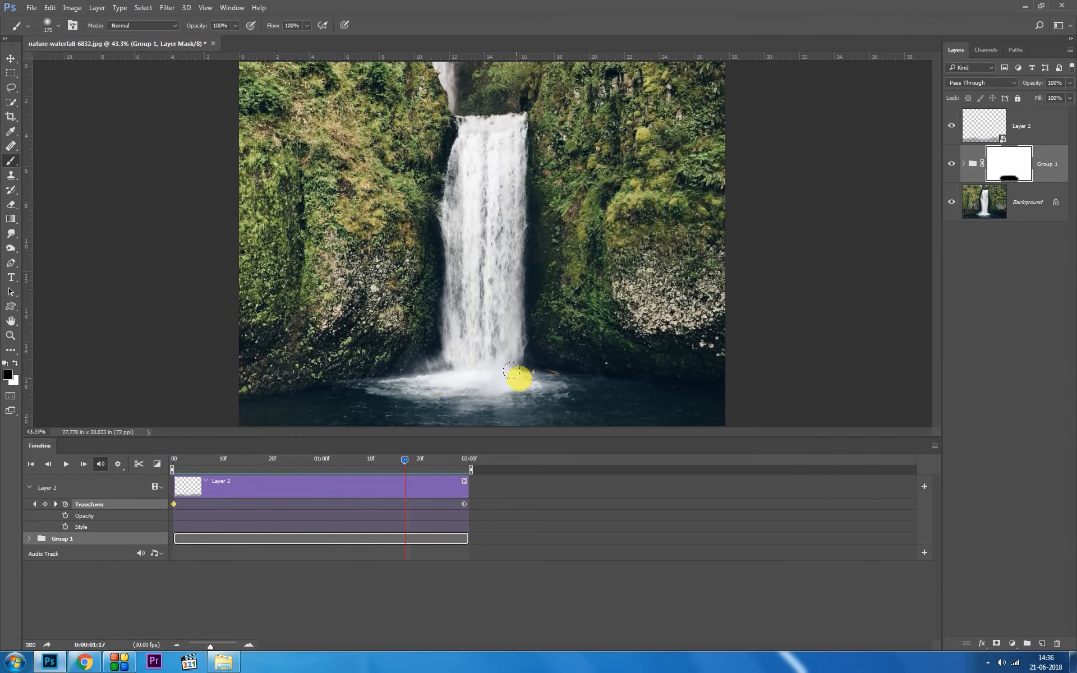
mouse_move(515, 385)
mouse_down()
mouse_move(478, 375)
mouse_move(527, 376)
mouse_move(405, 388)
mouse_move(424, 399)
mouse_up()
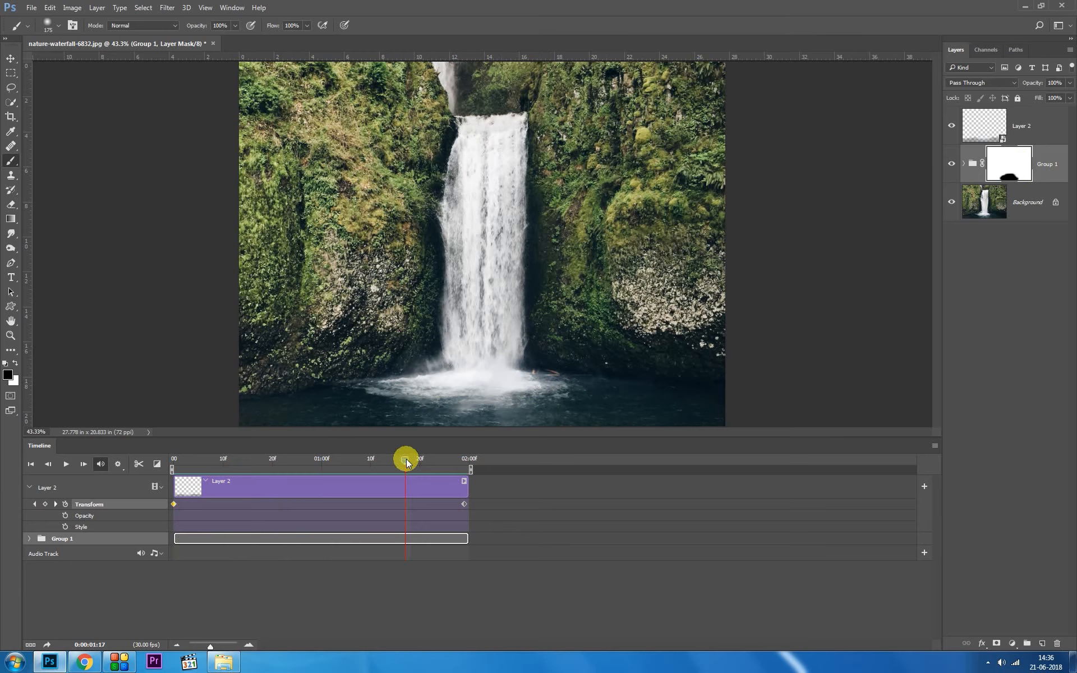
Step: Play the animation from the start to check the blend where the waterfall meets the pool
drag(408, 462, 116, 473)
key(space)
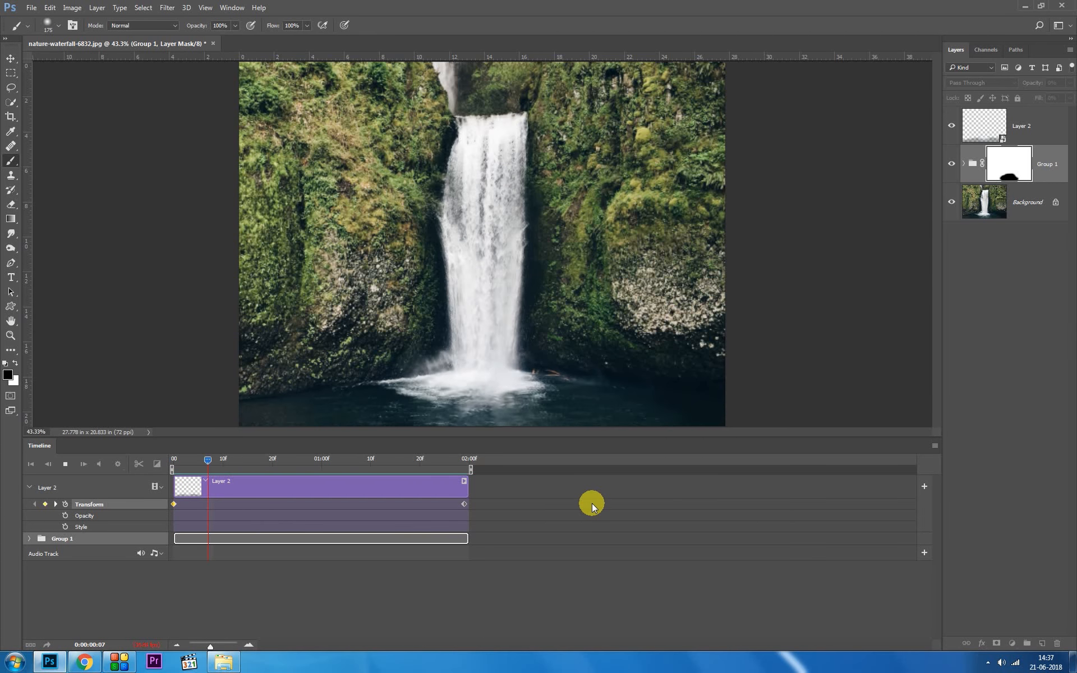
key(space)
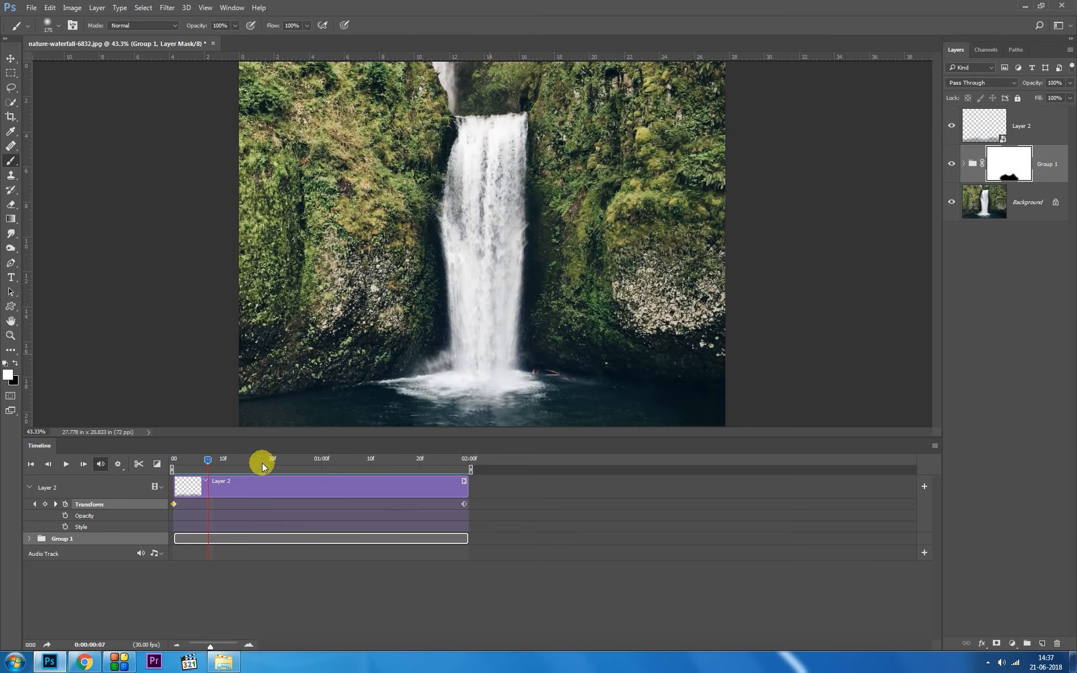
drag(208, 458, 133, 467)
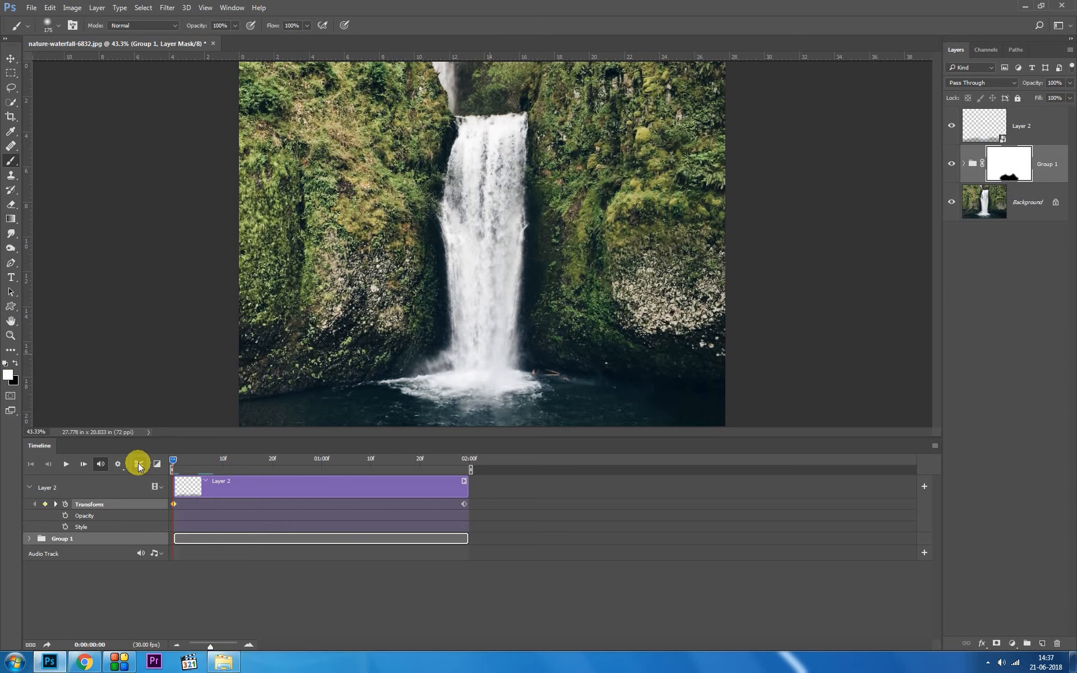
key(space)
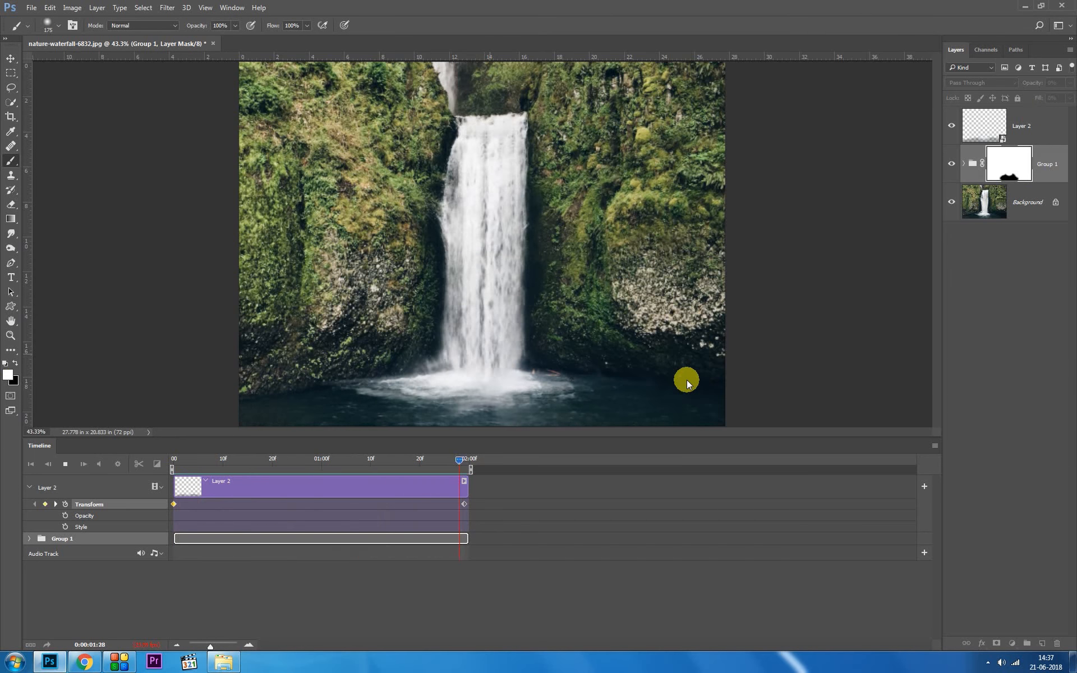
key(space)
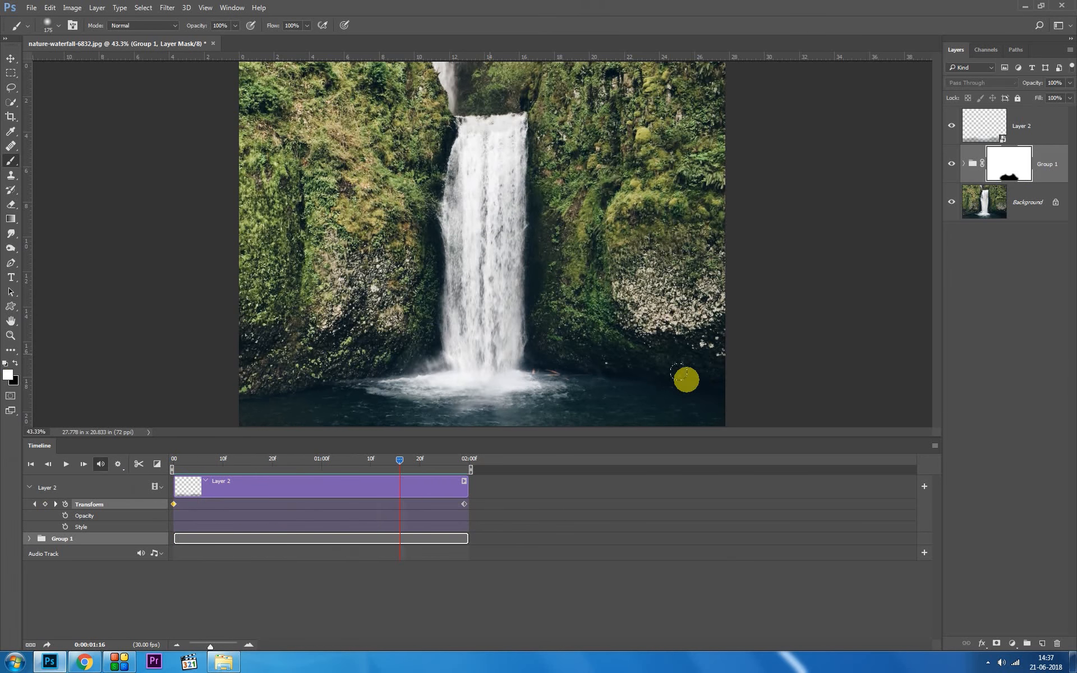
Step: Set the timeline's playback resolution to 50%, replay the animation and return the playhead to the first frame
click(122, 470)
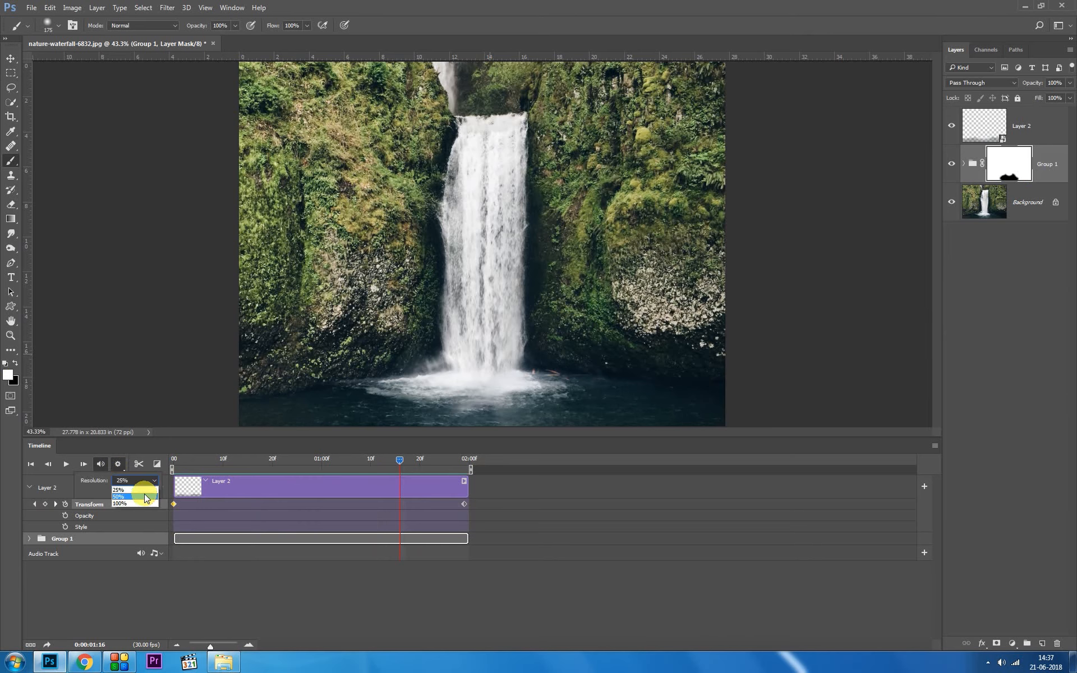
click(143, 496)
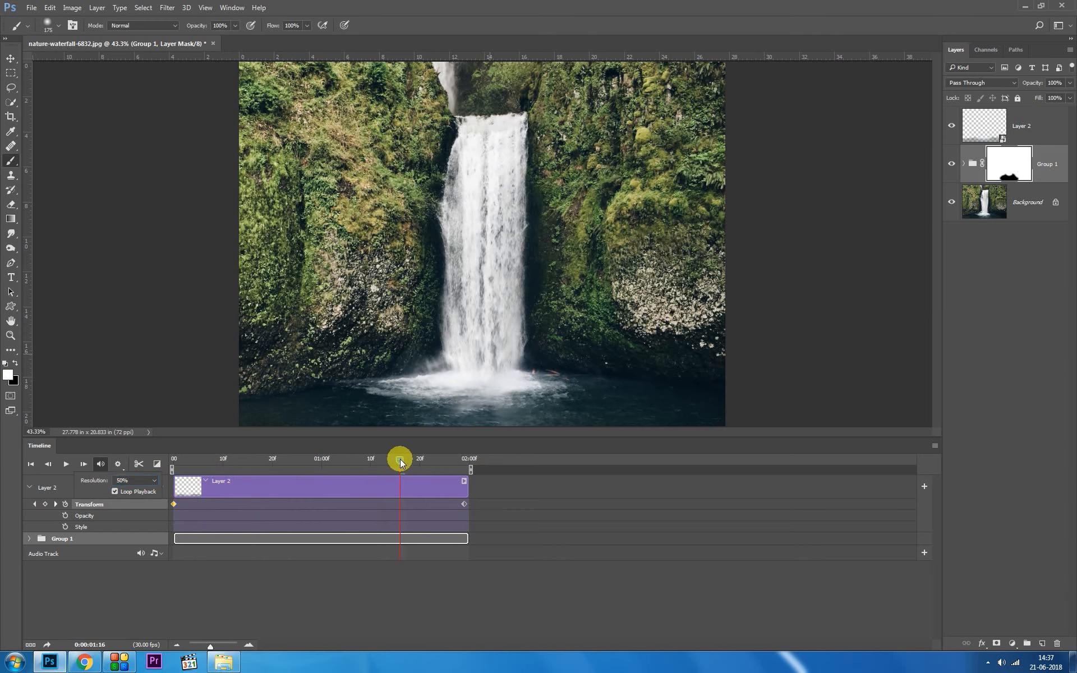
drag(402, 462, 192, 481)
key(space)
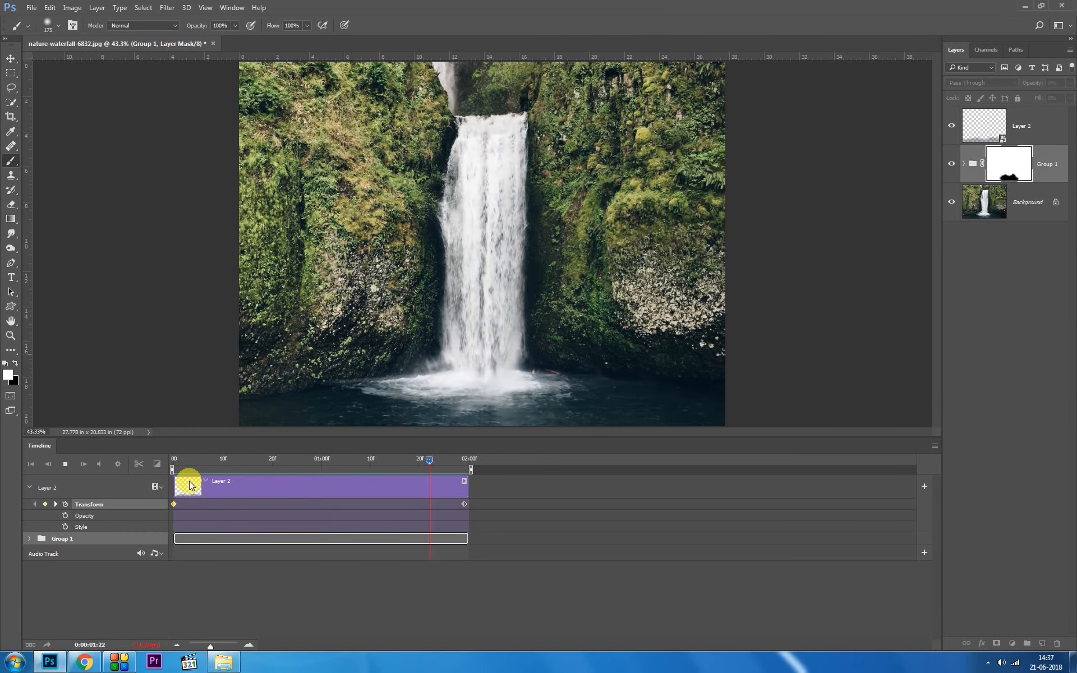
key(space)
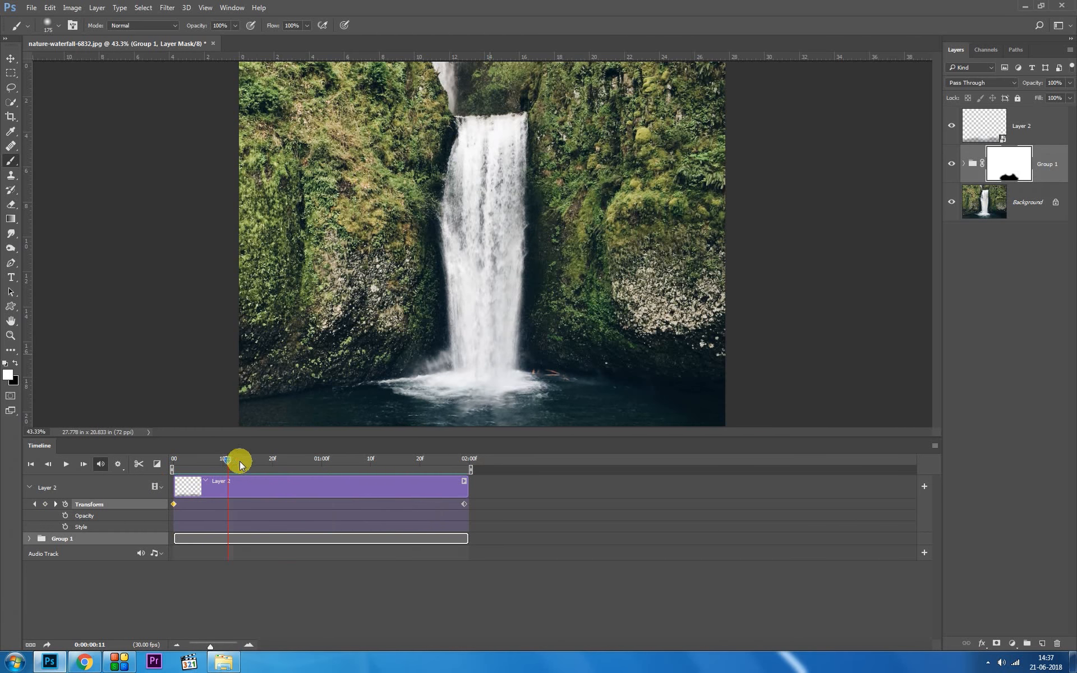
drag(227, 459, 153, 461)
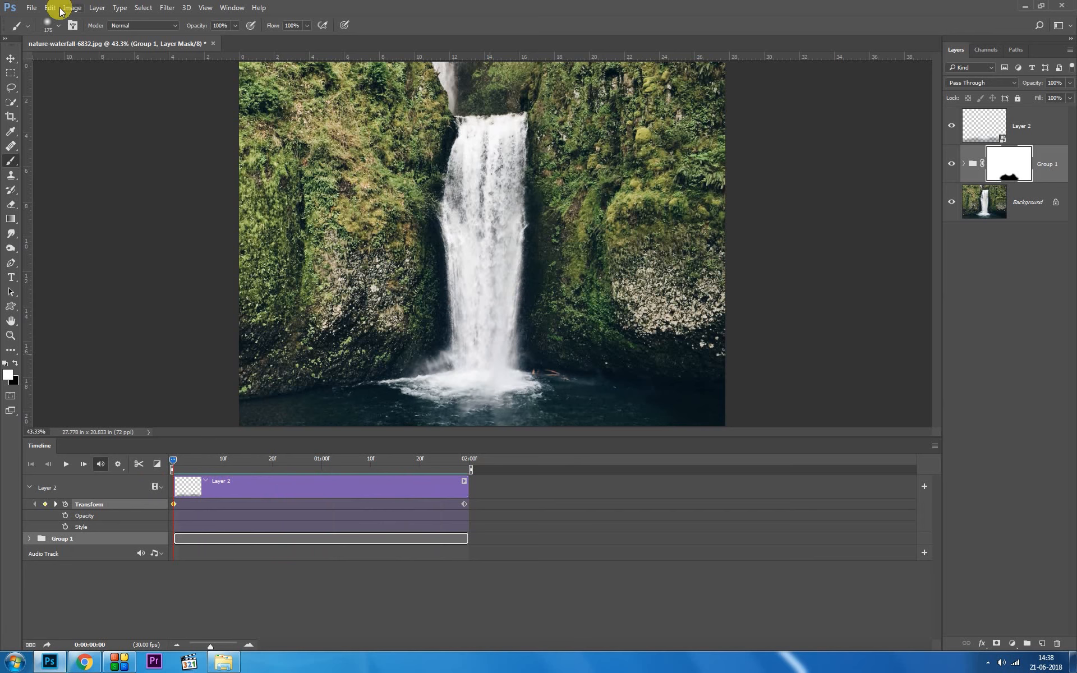
Step: Start a video render export of the animation and set its frame rate to 23.976 fps
click(35, 10)
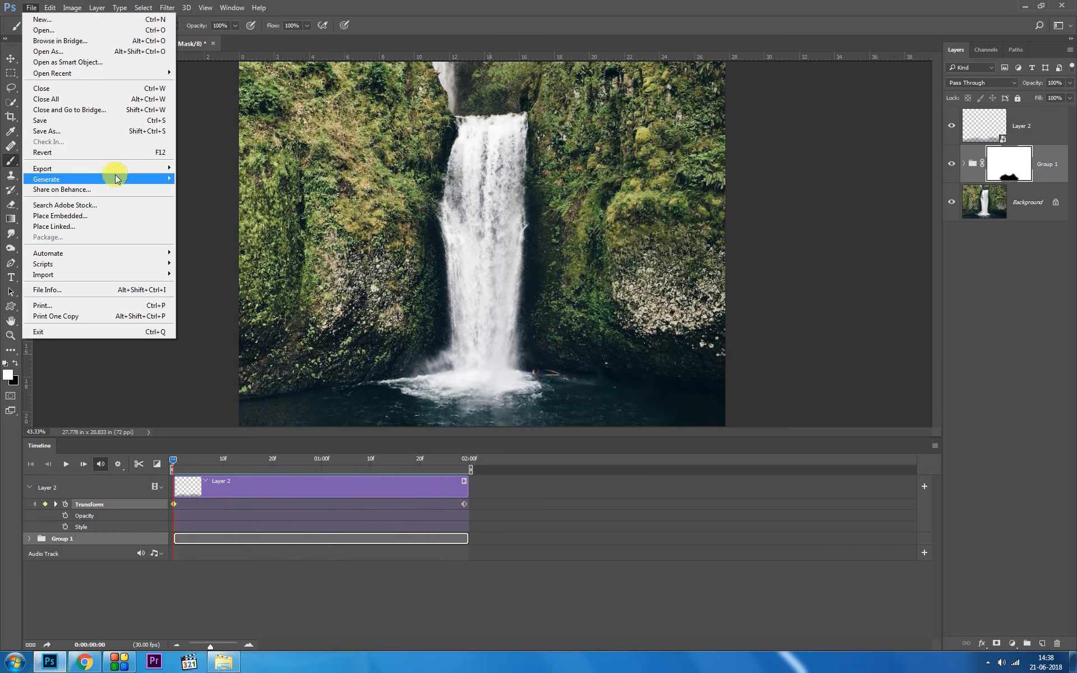
mouse_move(117, 172)
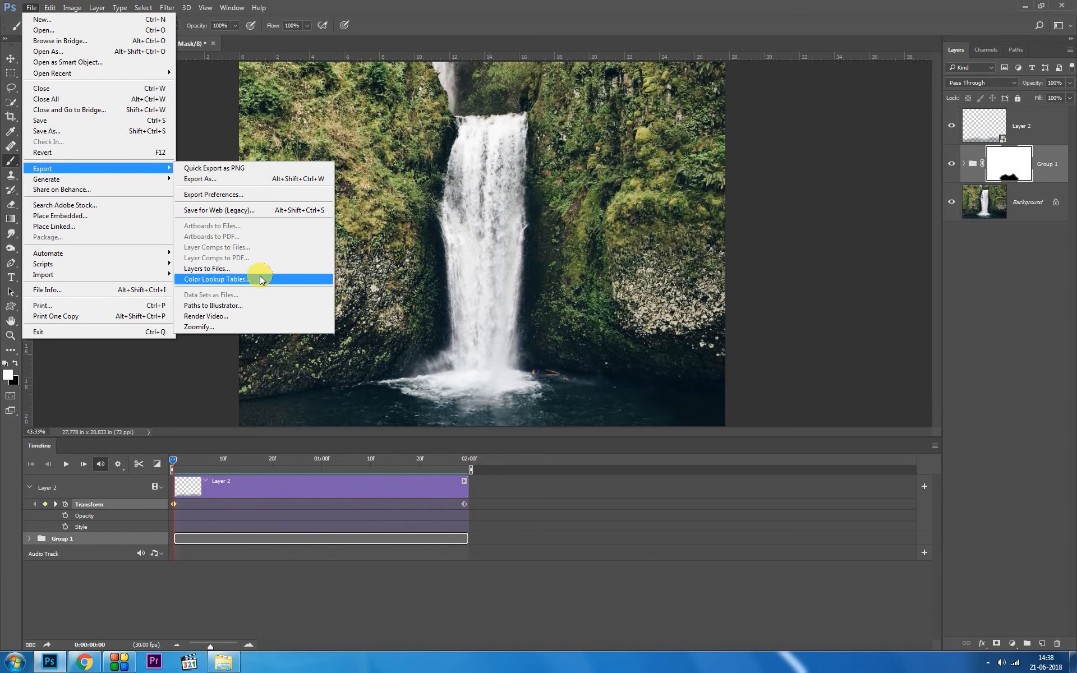
click(252, 316)
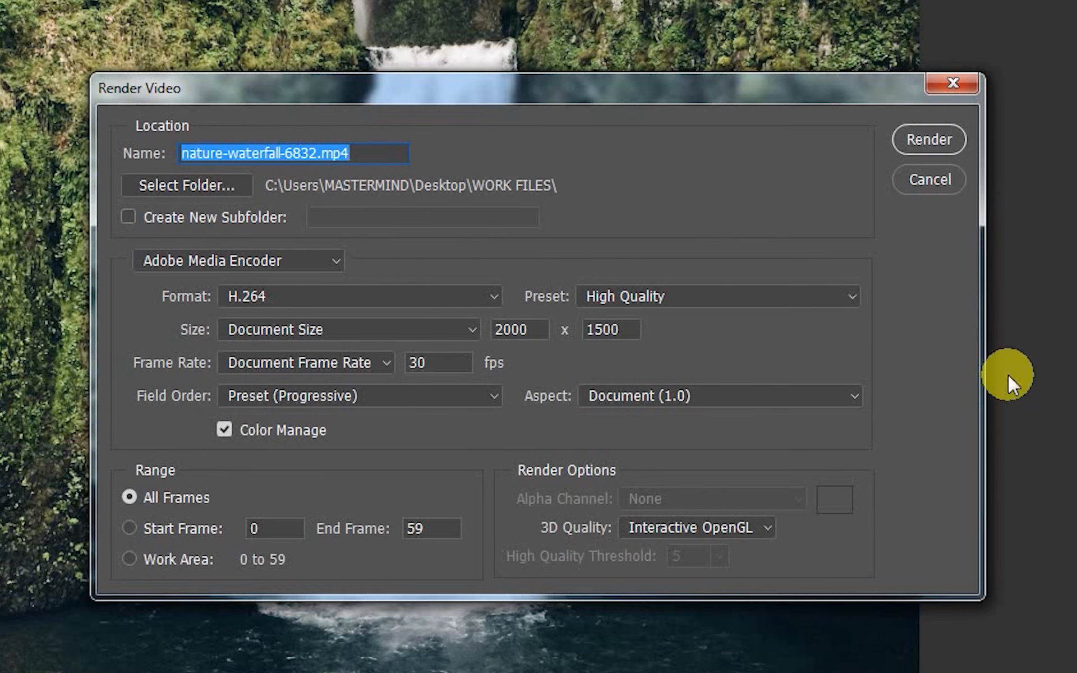
click(382, 365)
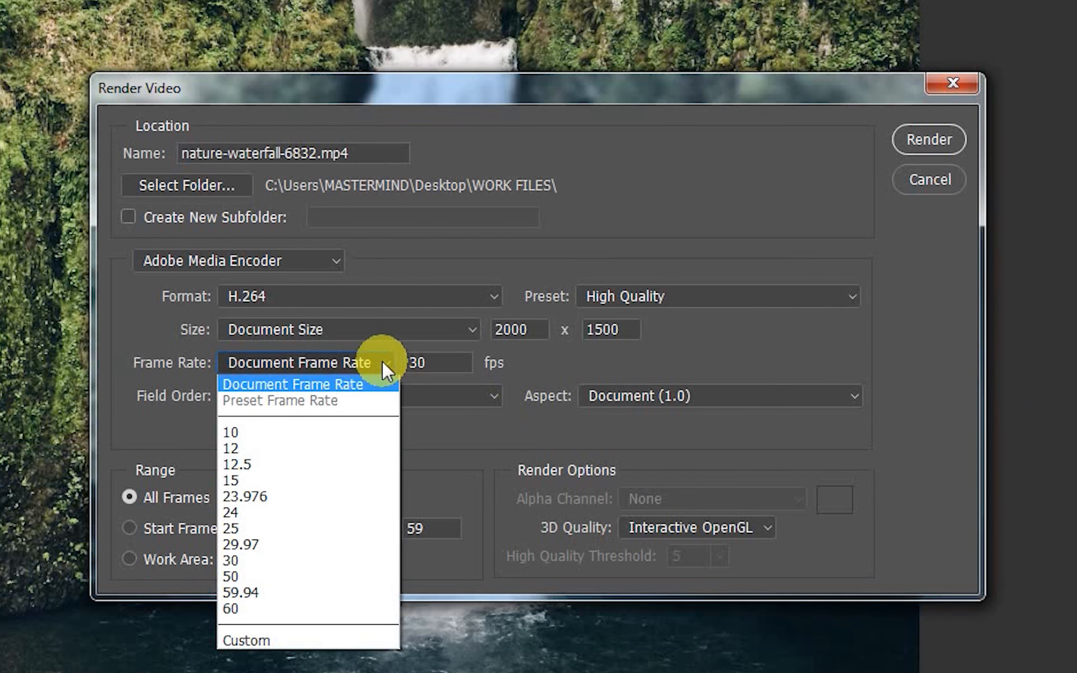
click(300, 497)
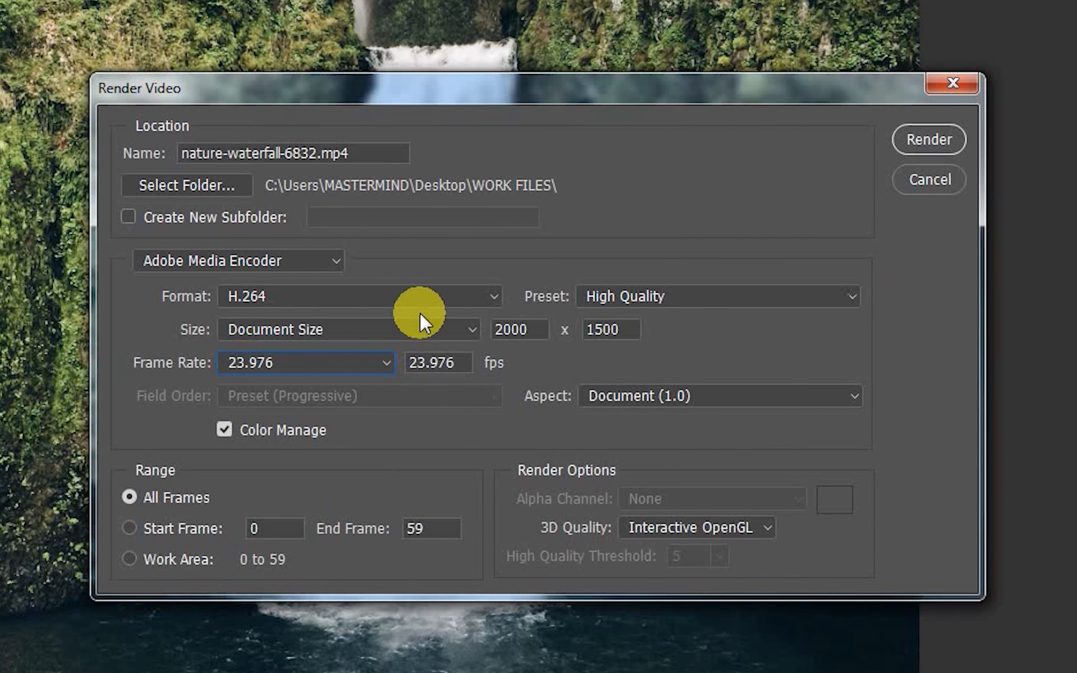
Step: Choose the Desktop as the render folder and name the output file "parallax effect"
click(187, 184)
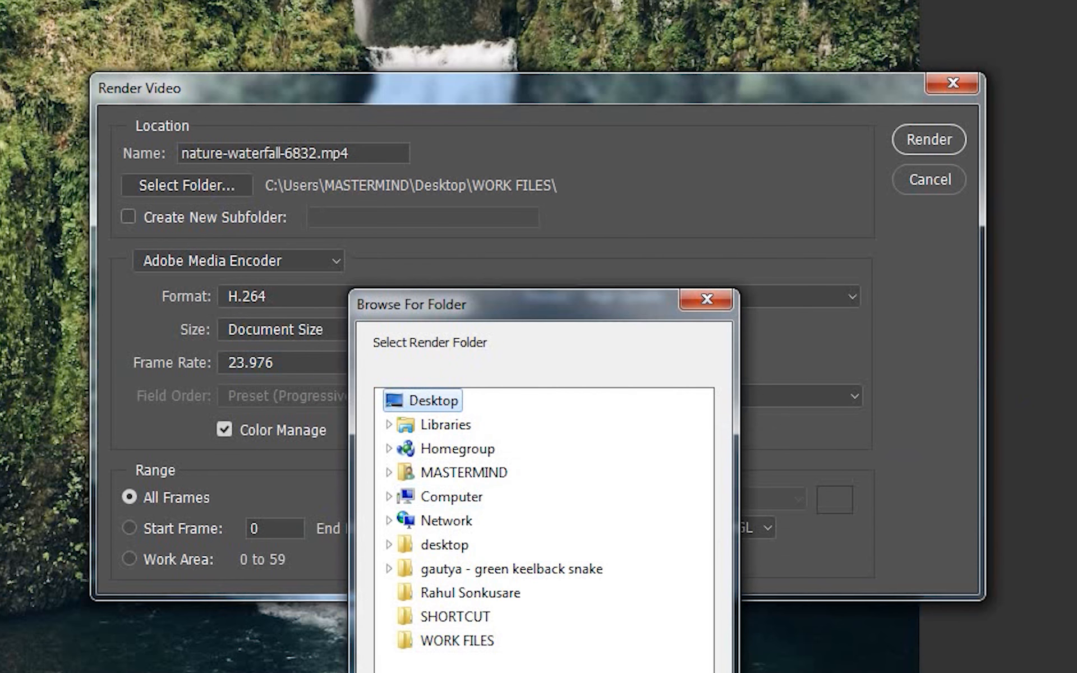
click(578, 672)
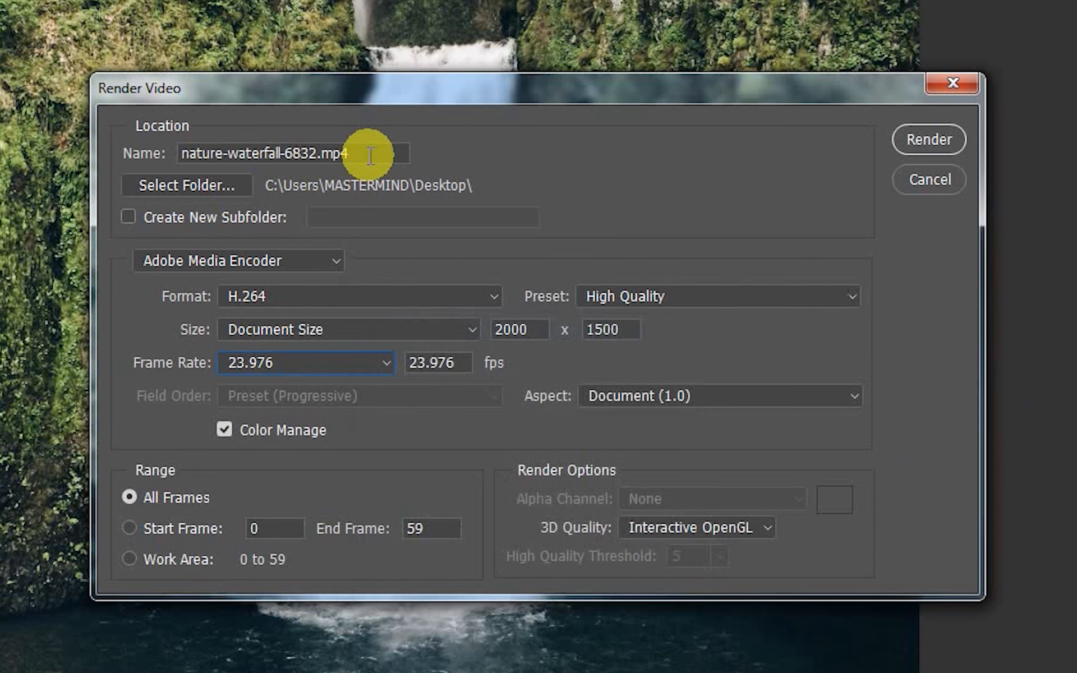
drag(370, 155, 175, 153)
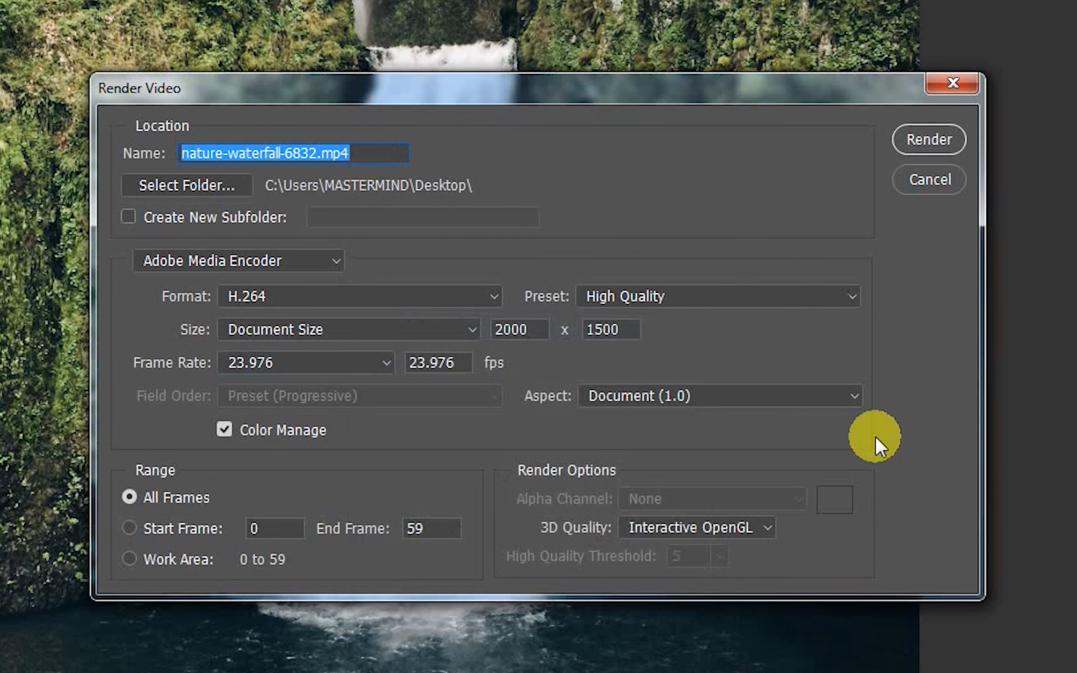
text(parallax effect)
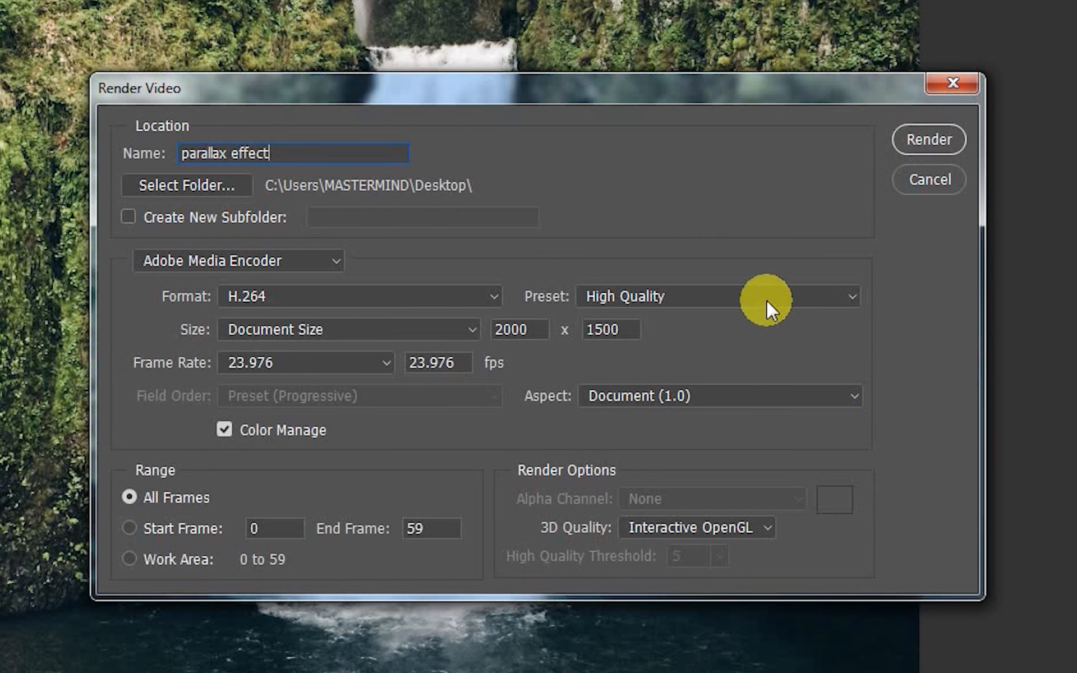
Step: Apply the YouTube HD 1080p 29.97 preset, set the frame rate to 23.976 fps and render the video
click(754, 403)
click(754, 403)
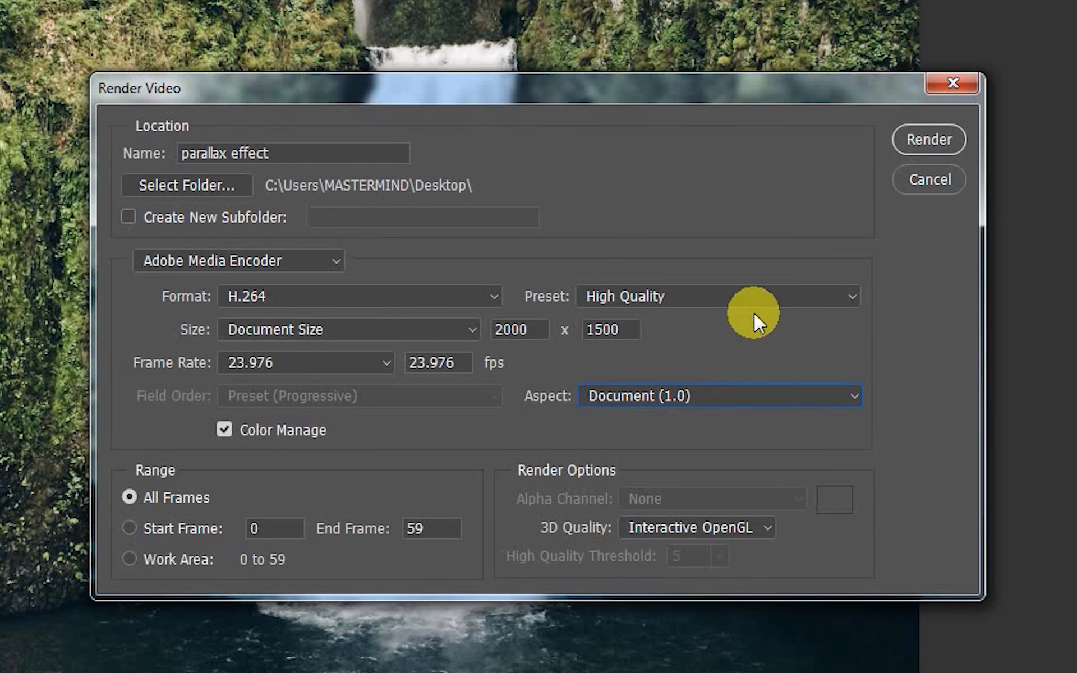
click(754, 298)
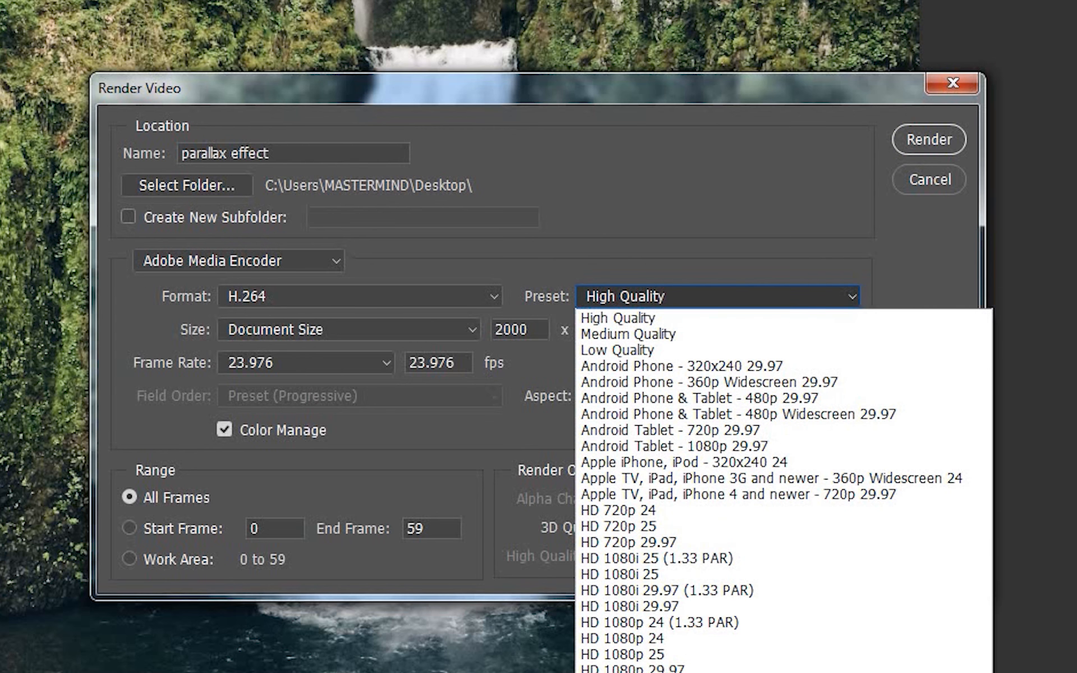
click(668, 672)
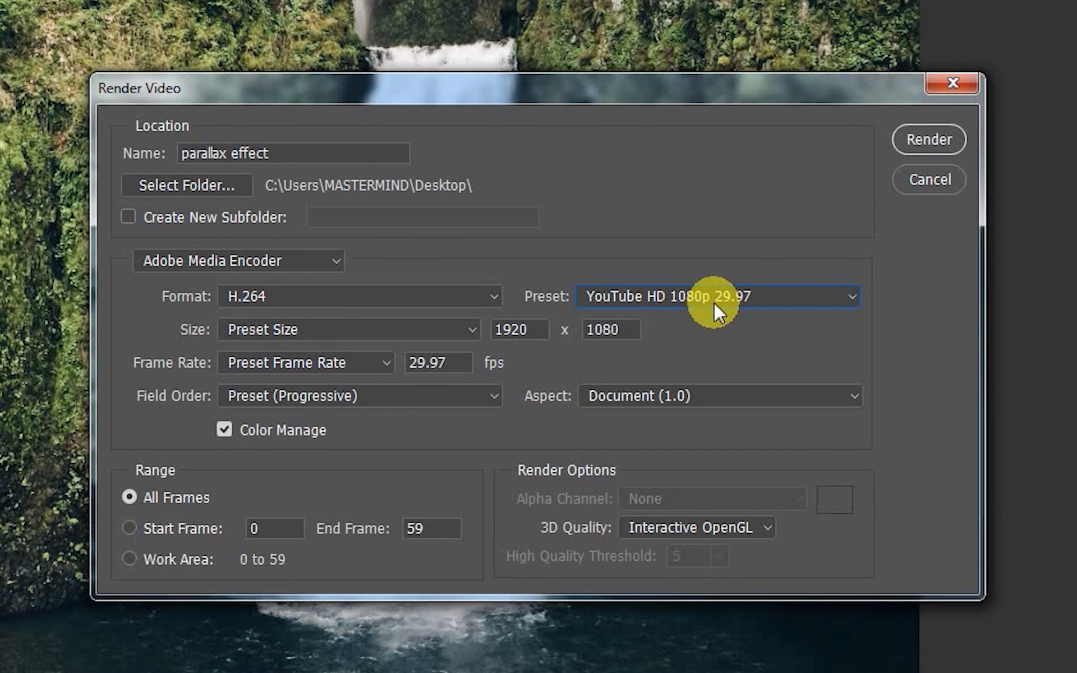
click(378, 362)
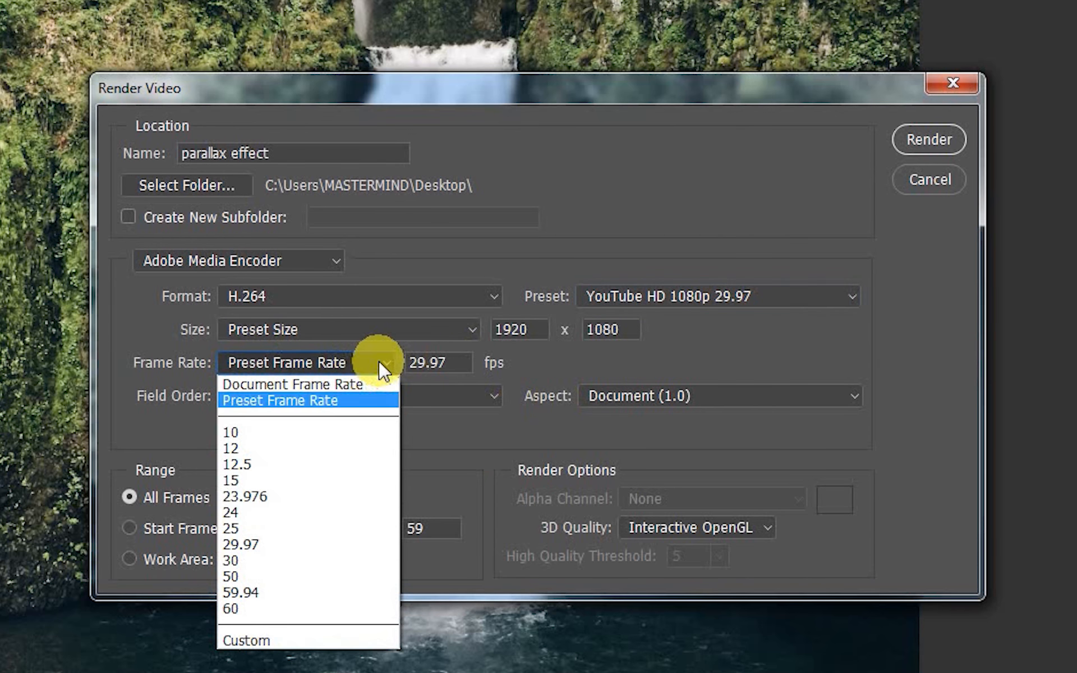
click(265, 492)
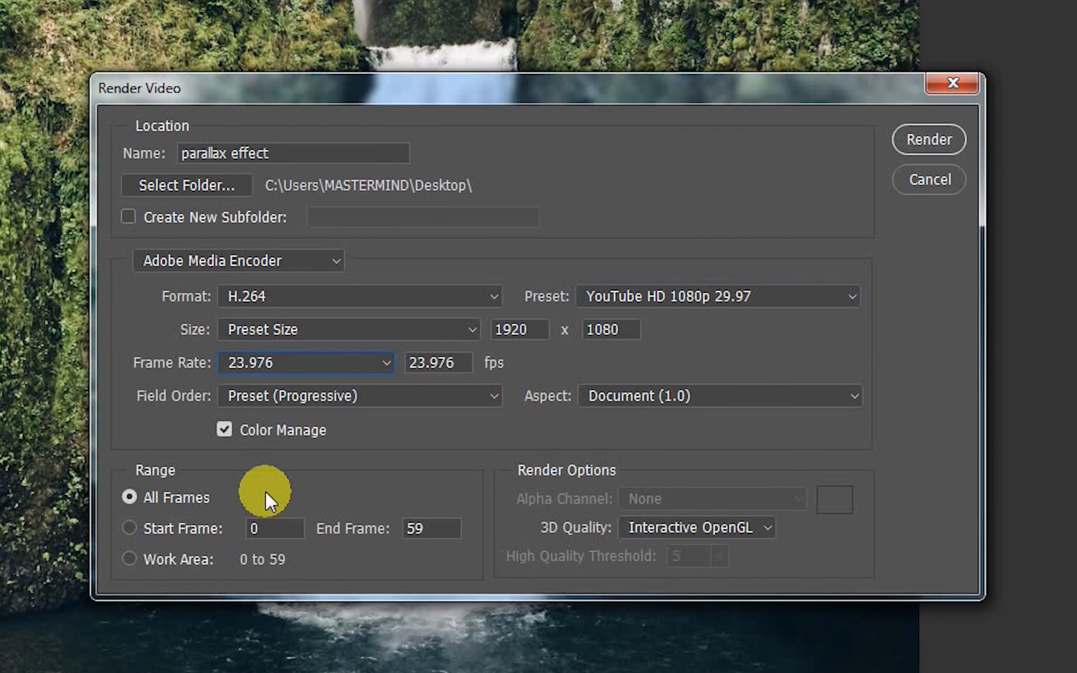
click(929, 141)
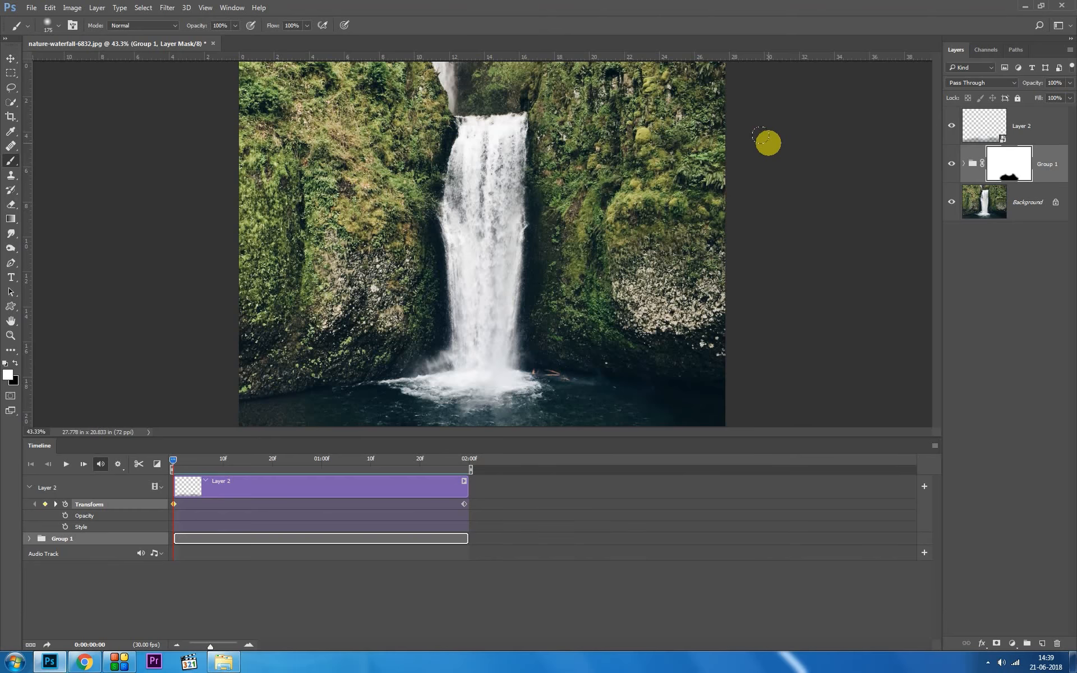
Step: Switch to the Windows desktop, play parallax effect.mp4 in VLC media player, dismiss the update offer and close the player
key(super+d)
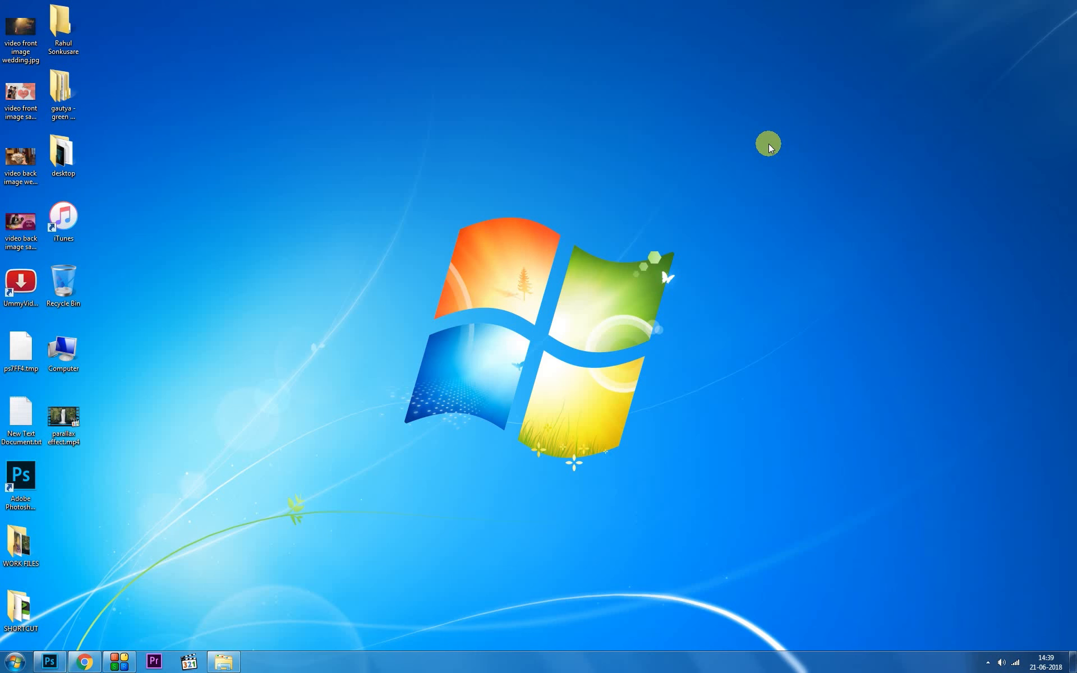
right_click(63, 430)
mouse_move(186, 203)
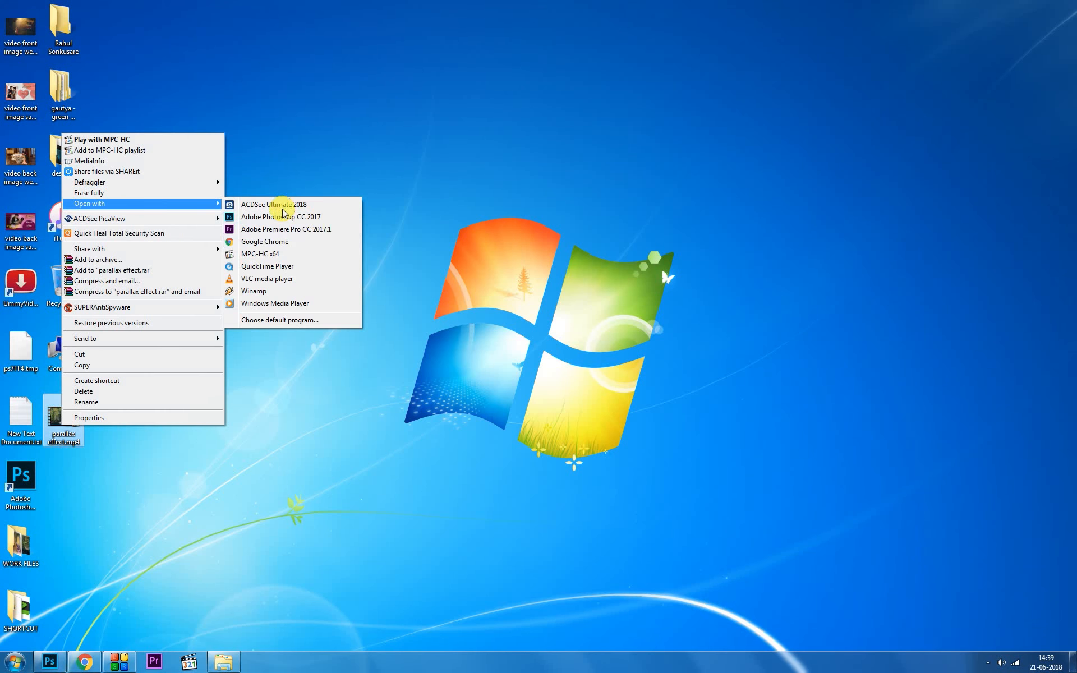
click(315, 280)
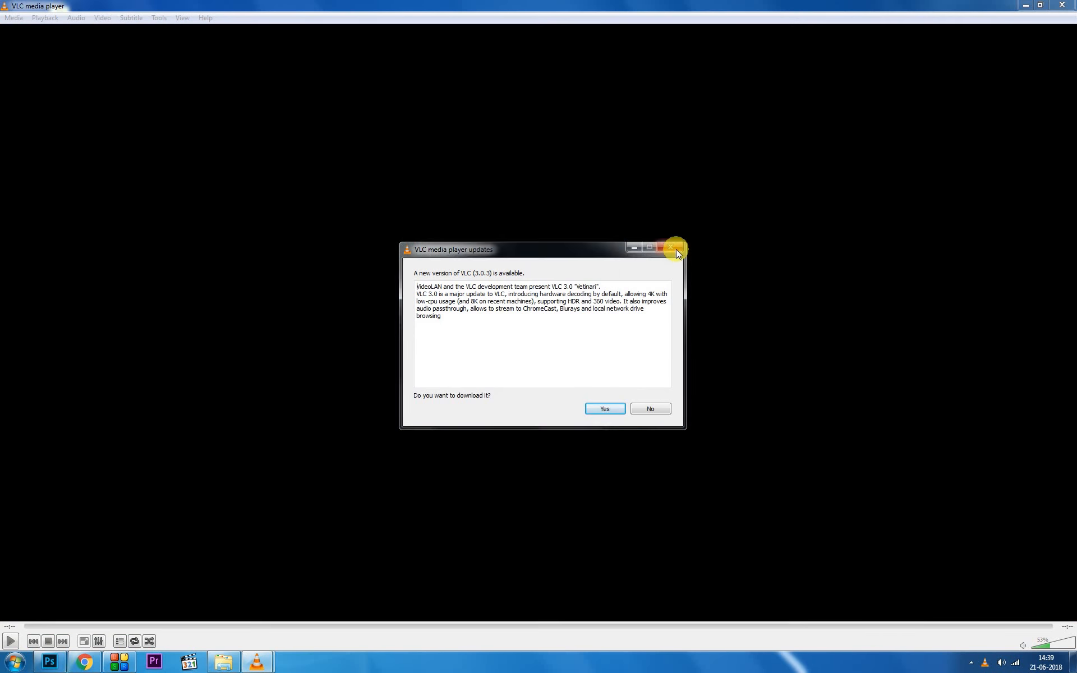
click(670, 247)
click(1062, 5)
Step: Play parallax effect.mp4 from the desktop in Windows Media Player
right_click(51, 421)
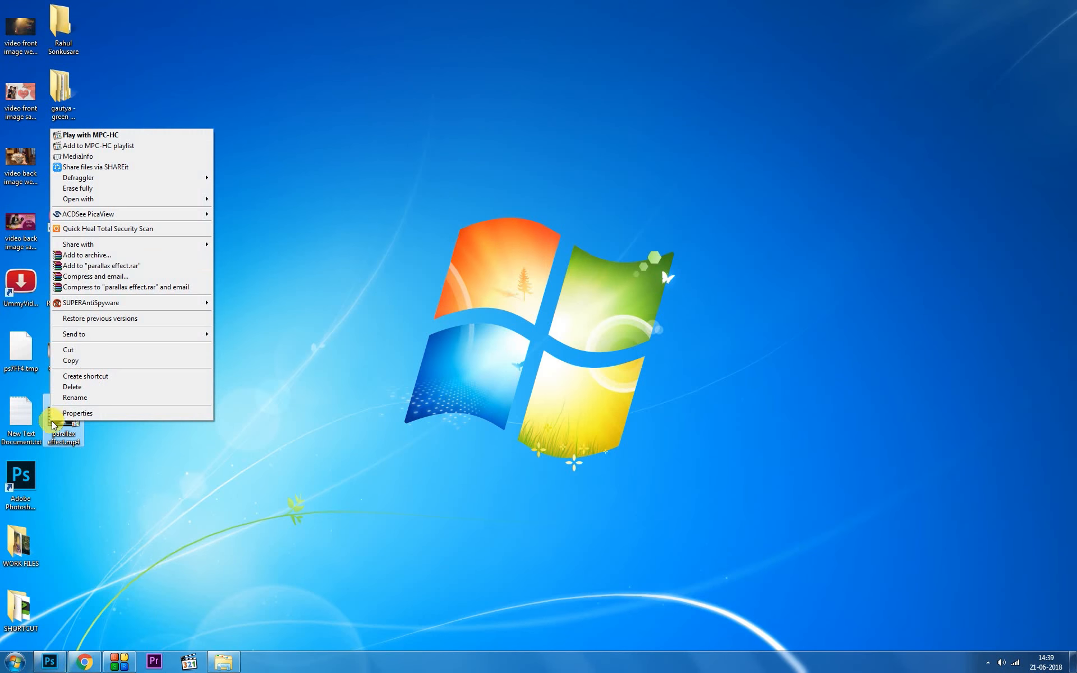
mouse_move(180, 199)
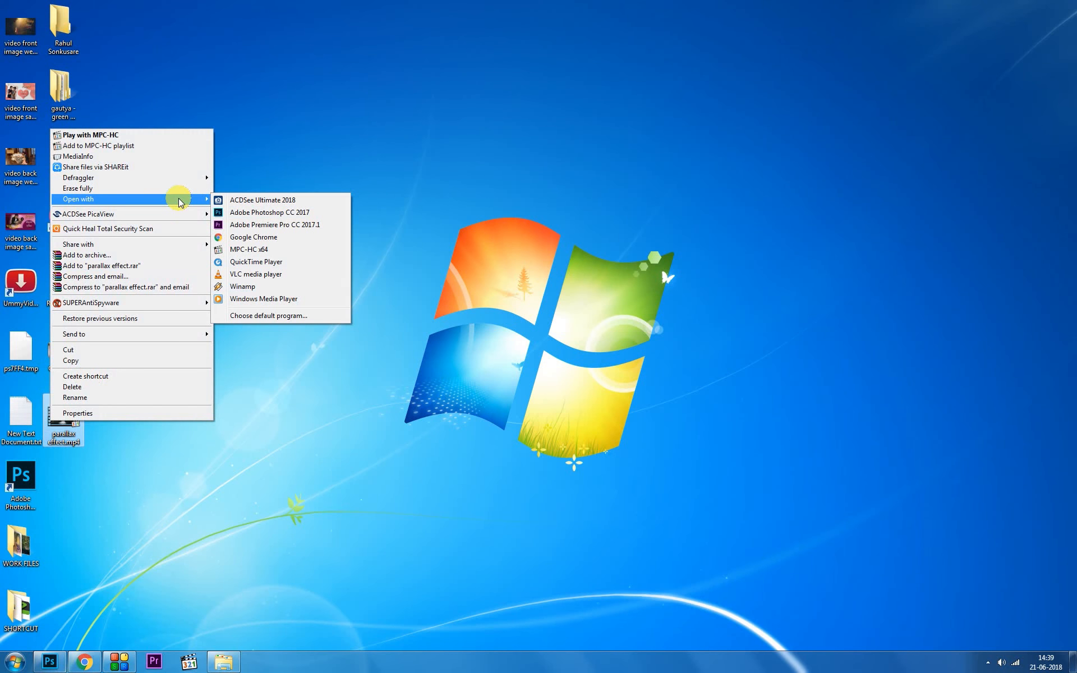
click(303, 299)
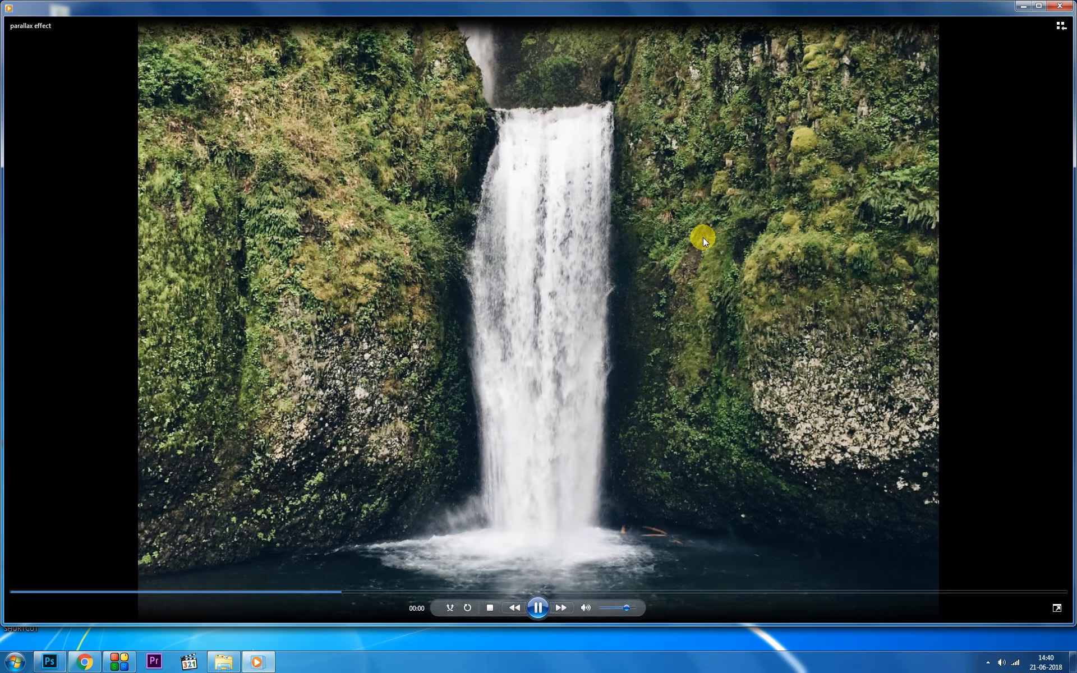